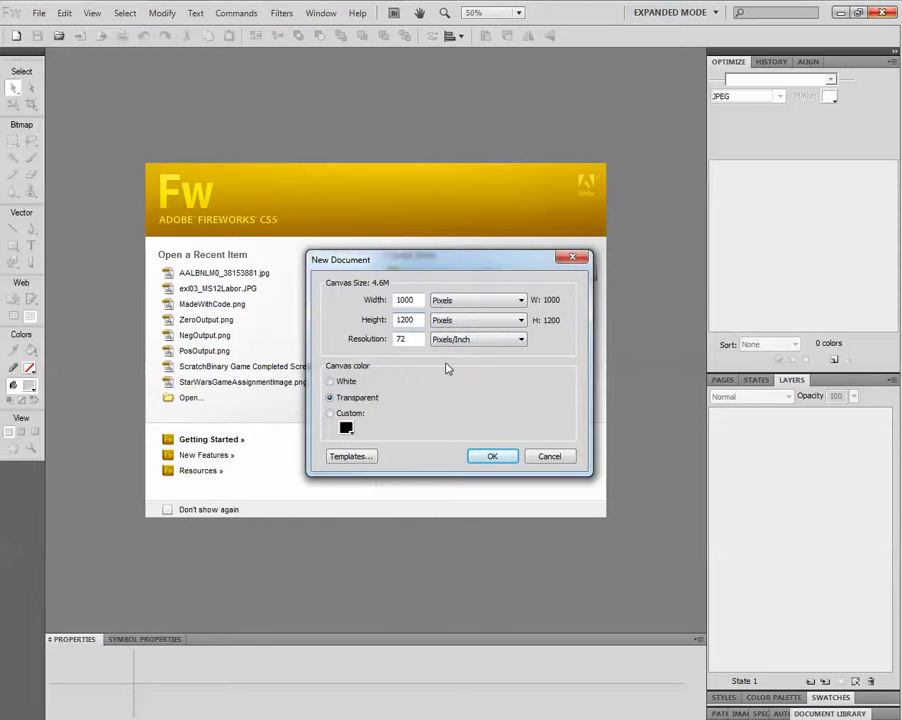
Create a new 1000 by 1200 pixel document at 72 pixels/inch with a transparent canvas
{"action": "left_click", "coordinate": [491, 455]}
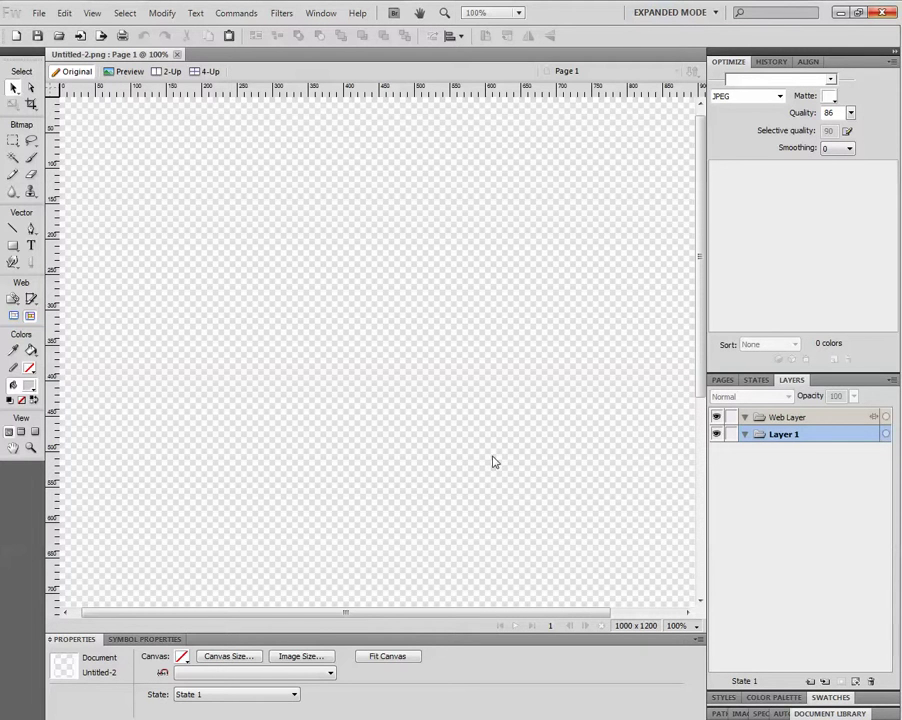
{"action": "key", "text": "ctrl+minus"}
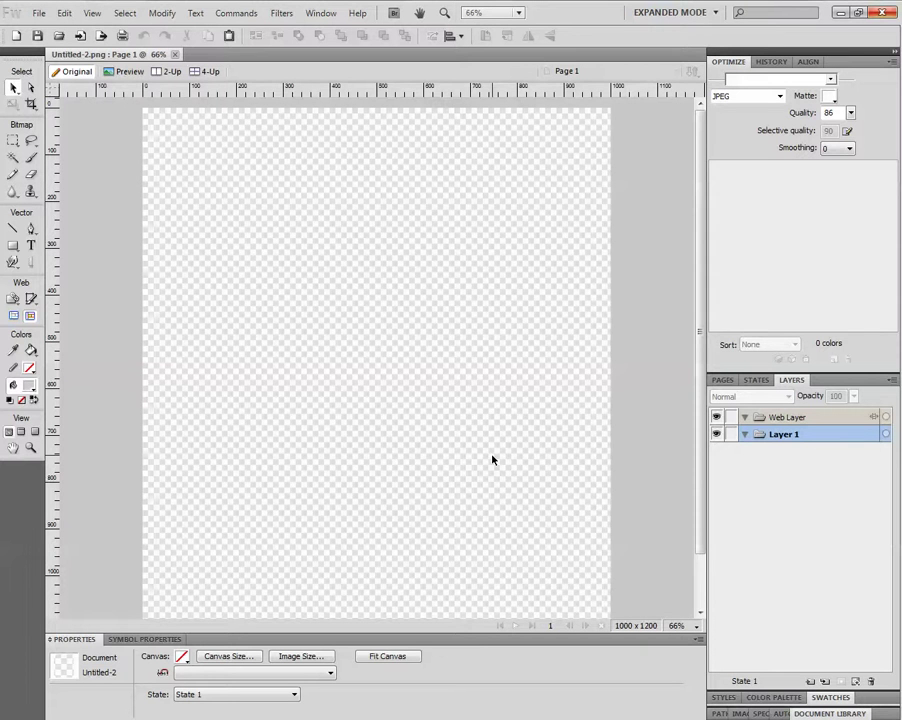
{"action": "key", "text": "ctrl+equal"}
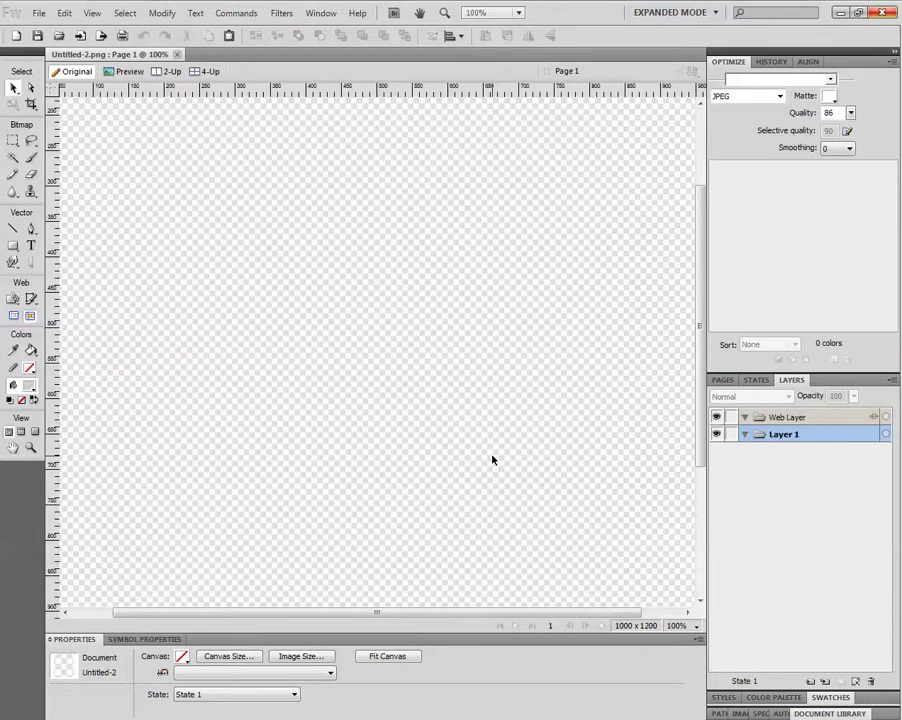
{"action": "key", "text": "ctrl+minus"}
{"action": "key", "text": "ctrl+minus"}
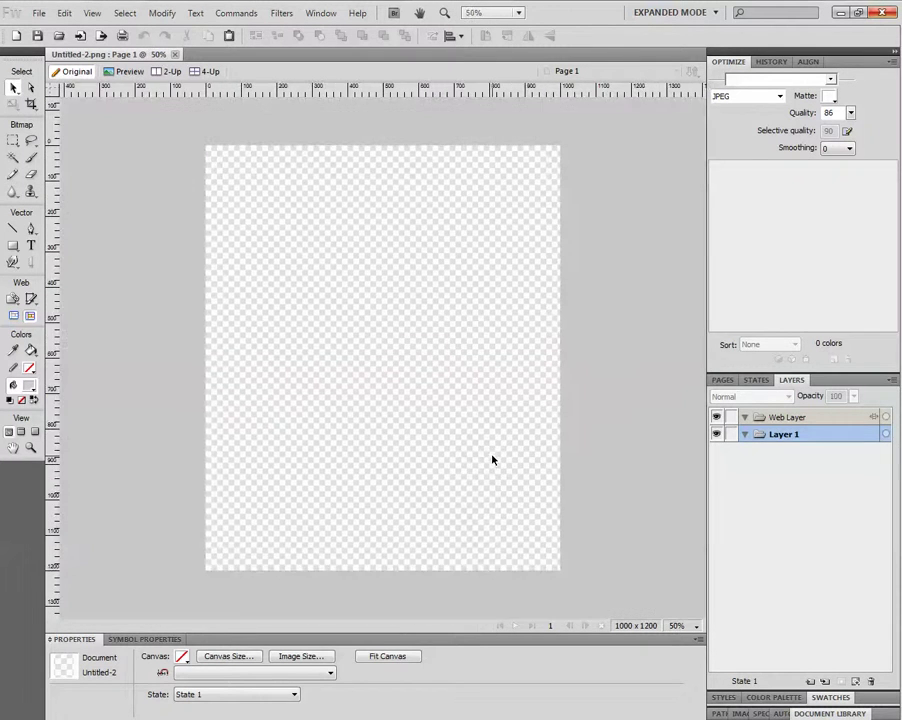
{"action": "key", "text": "ctrl+equal"}
{"action": "key", "text": "ctrl+equal"}
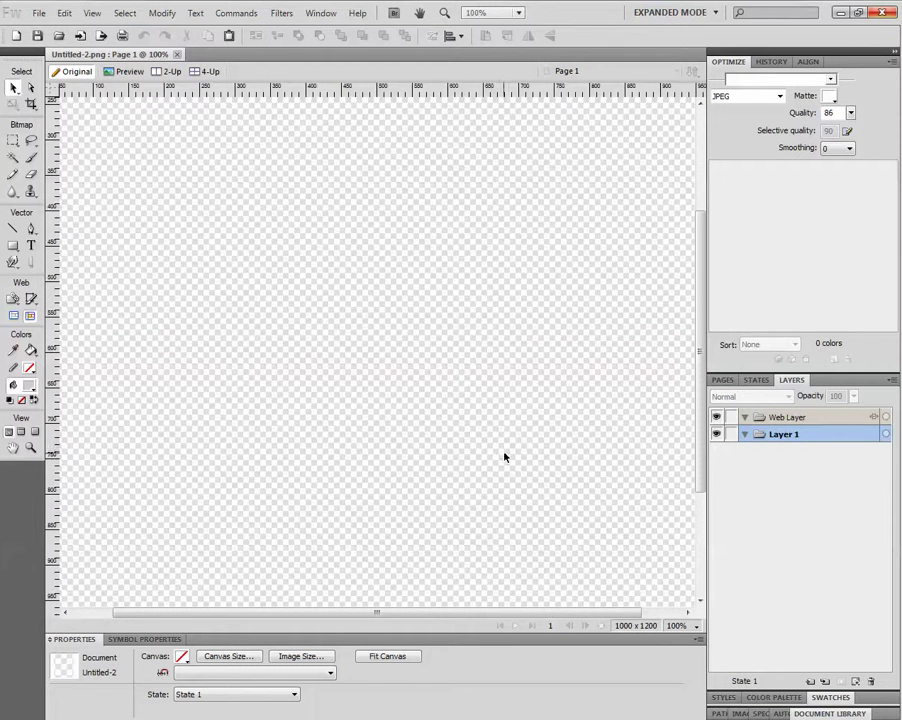
{"action": "left_click", "coordinate": [90, 14]}
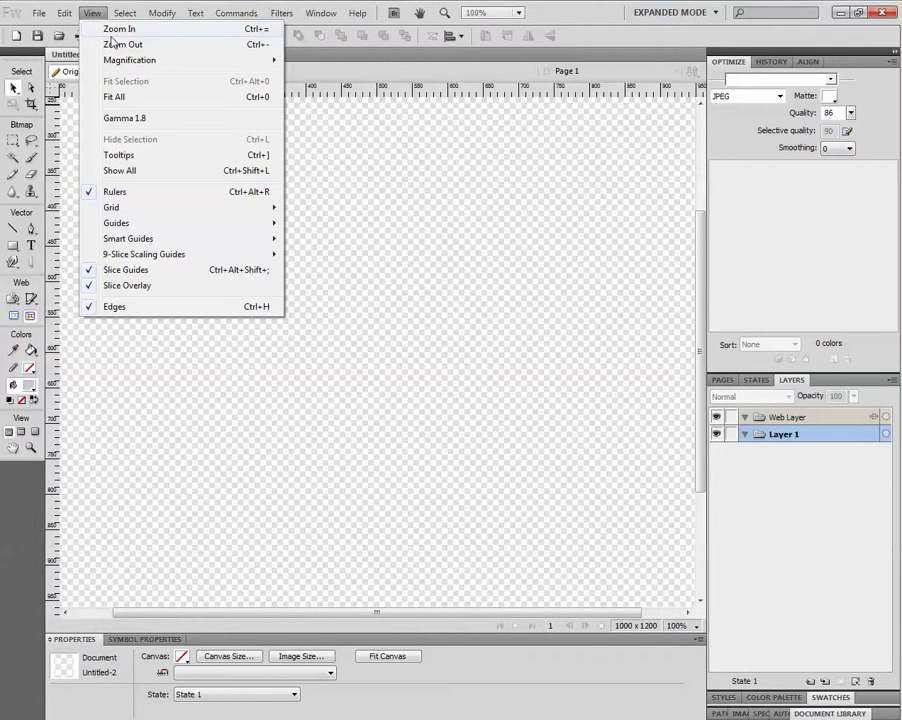
{"action": "left_click", "coordinate": [116, 44]}
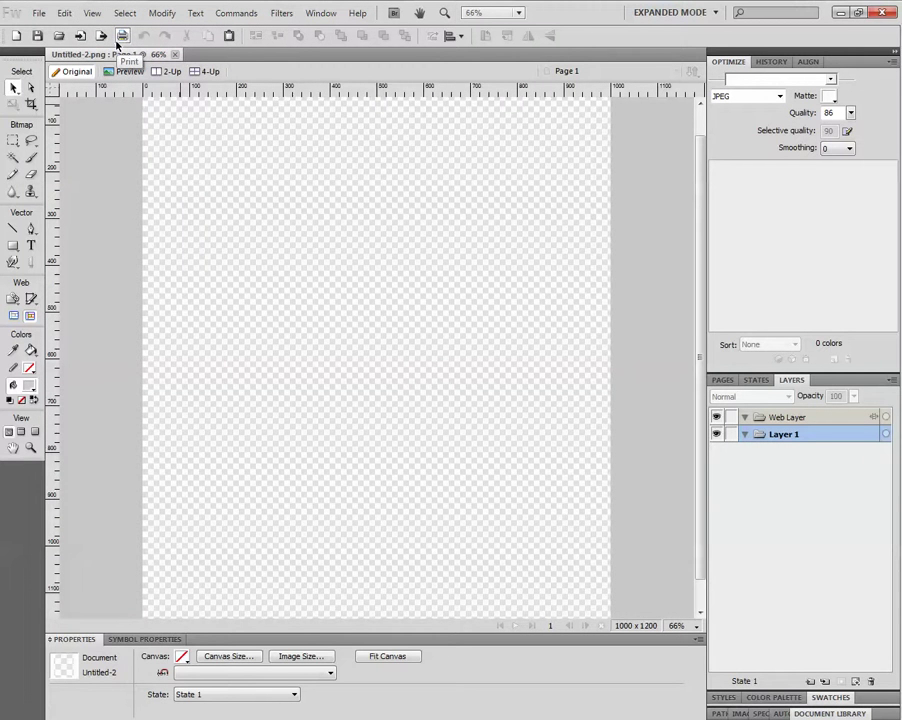
{"action": "key", "text": "ctrl+minus"}
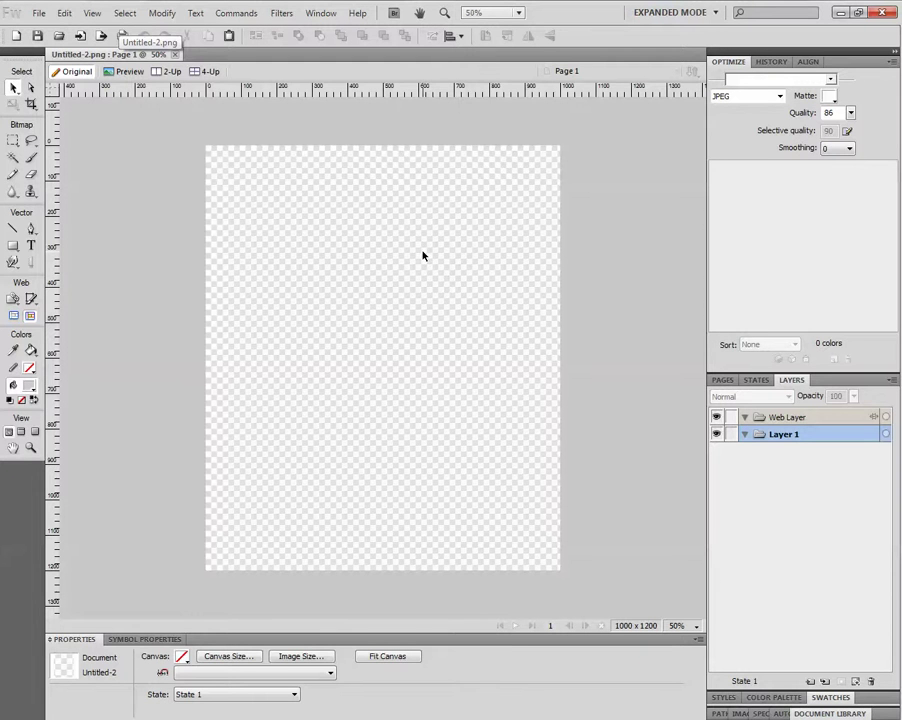
Show the grid over the canvas
{"action": "left_click", "coordinate": [92, 13]}
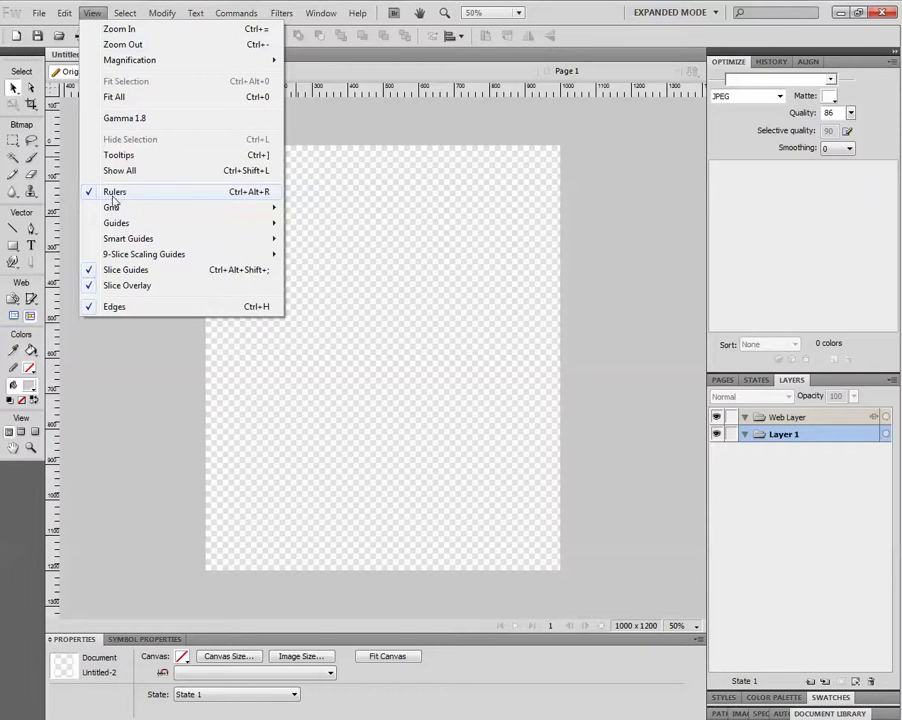
{"action": "left_click", "coordinate": [366, 128]}
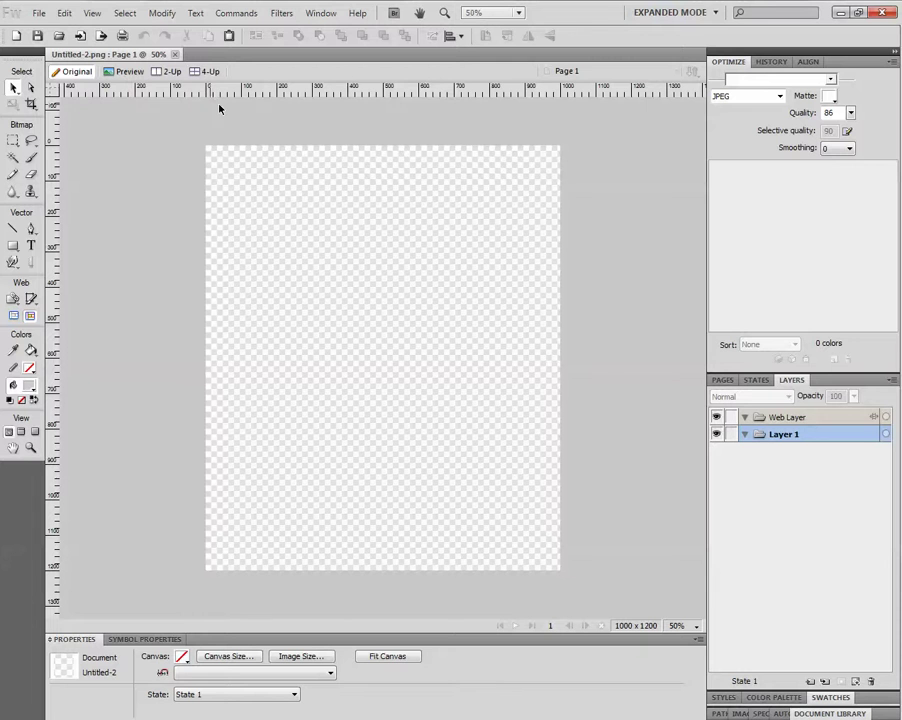
{"action": "left_click", "coordinate": [92, 14]}
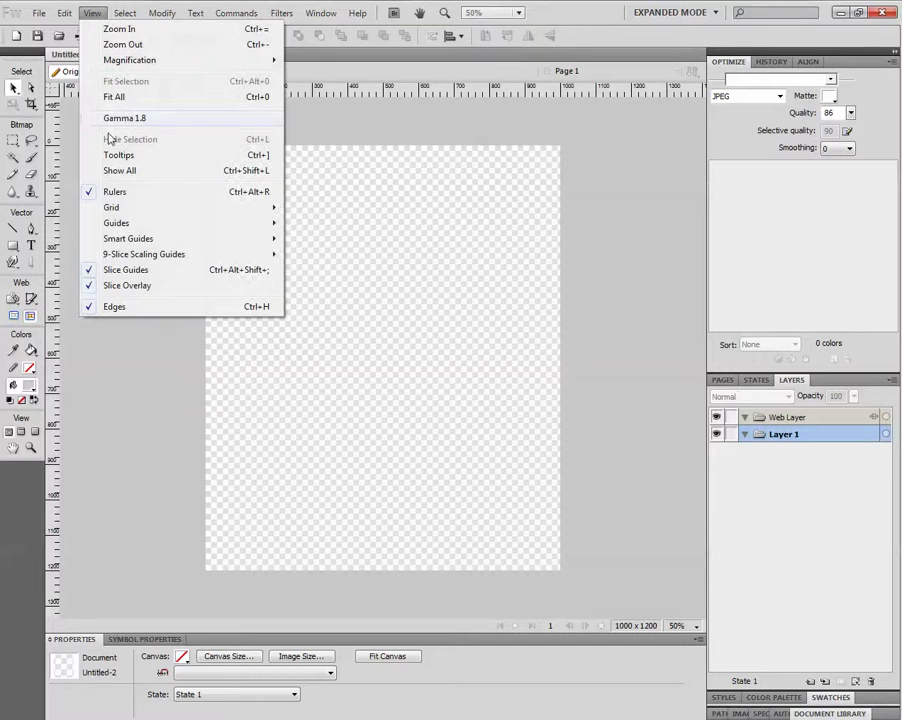
{"action": "mouse_move", "coordinate": [114, 210]}
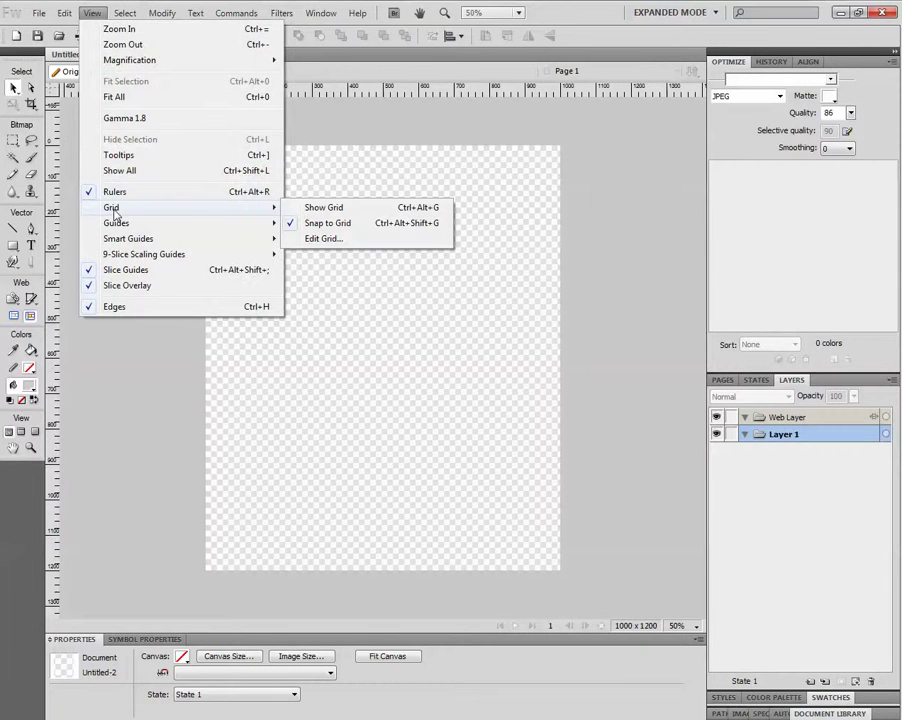
{"action": "left_click", "coordinate": [324, 208]}
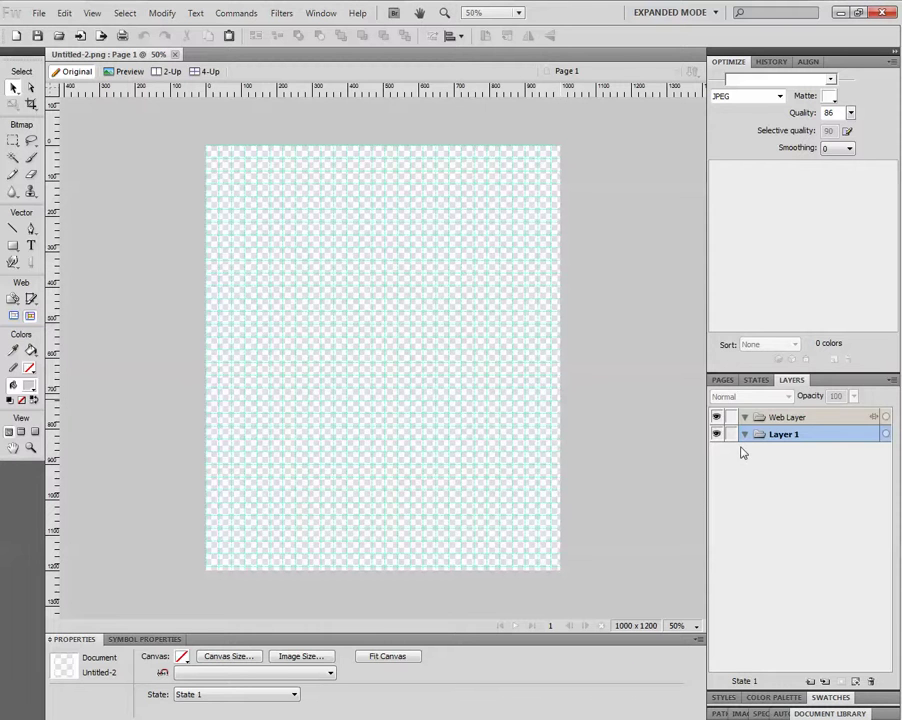
Look through the document's pages and states, and lock and unlock Layer 1
{"action": "left_click", "coordinate": [724, 383]}
{"action": "left_click", "coordinate": [758, 381]}
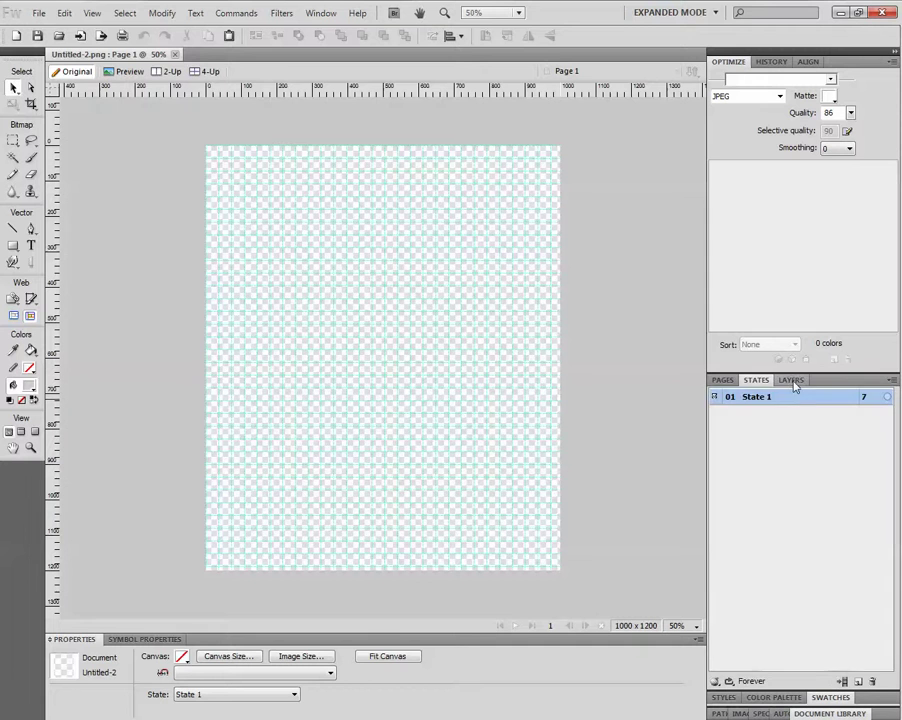
{"action": "left_click", "coordinate": [793, 381]}
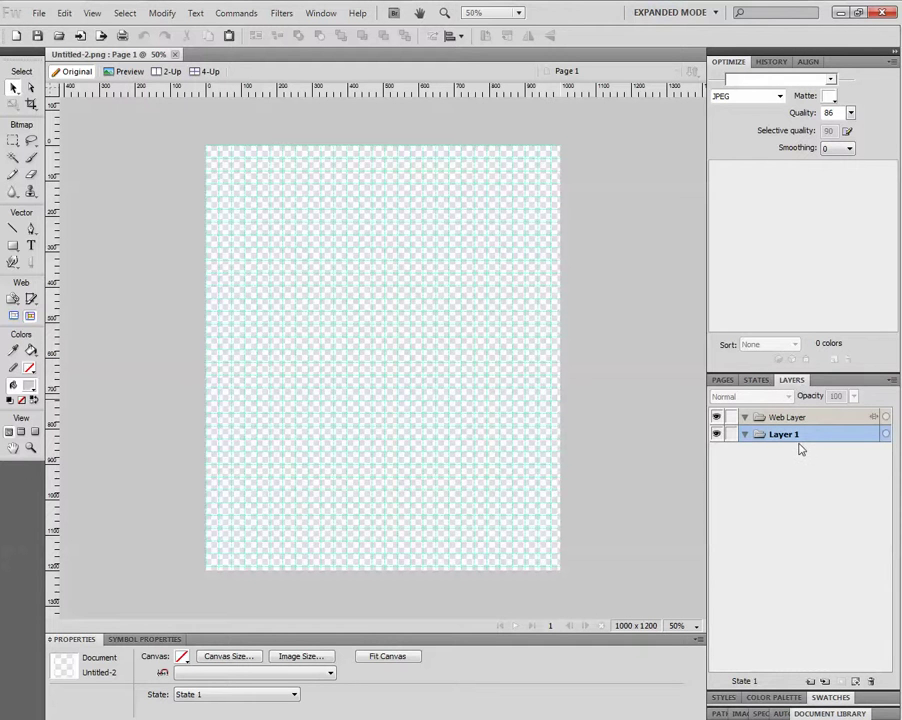
{"action": "left_click", "coordinate": [731, 435]}
{"action": "left_click", "coordinate": [731, 436]}
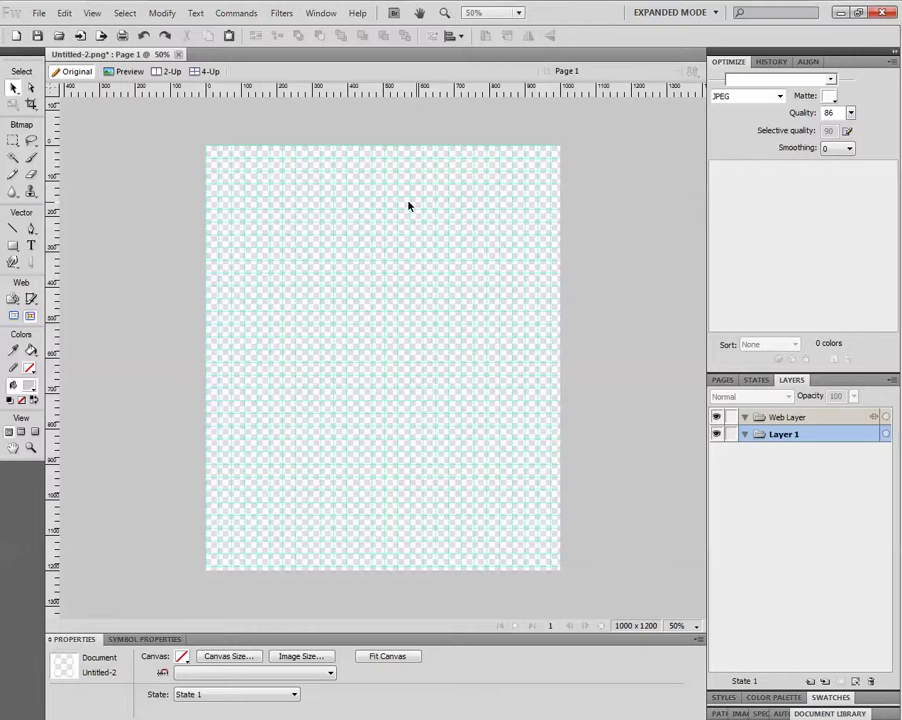
Set up the Rectangle tool with a solid #CCCCCC grey fill and no stroke
{"action": "left_click", "coordinate": [13, 247]}
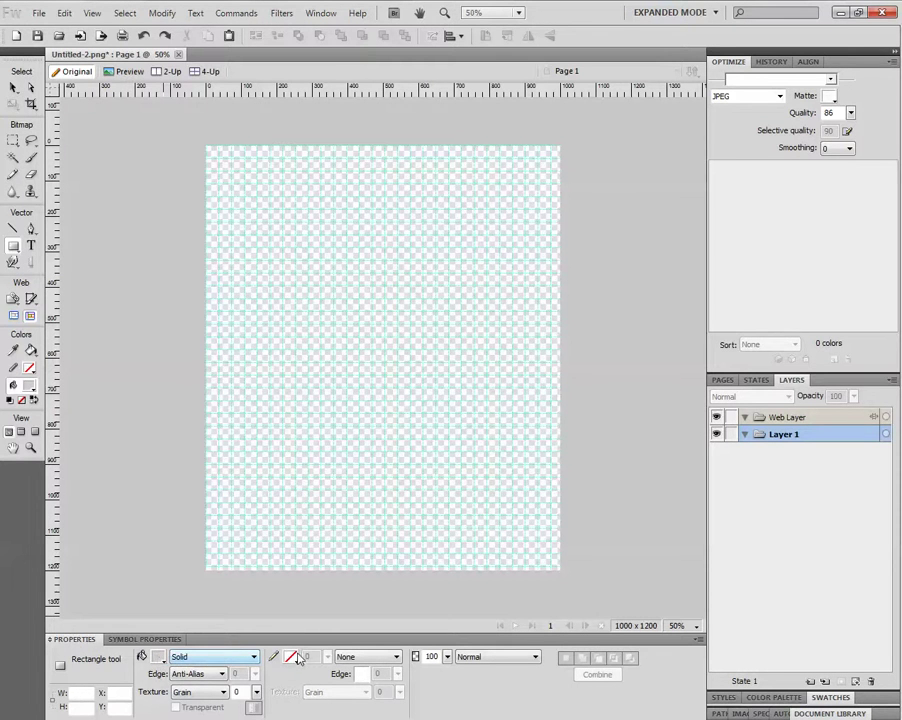
{"action": "left_click", "coordinate": [158, 657]}
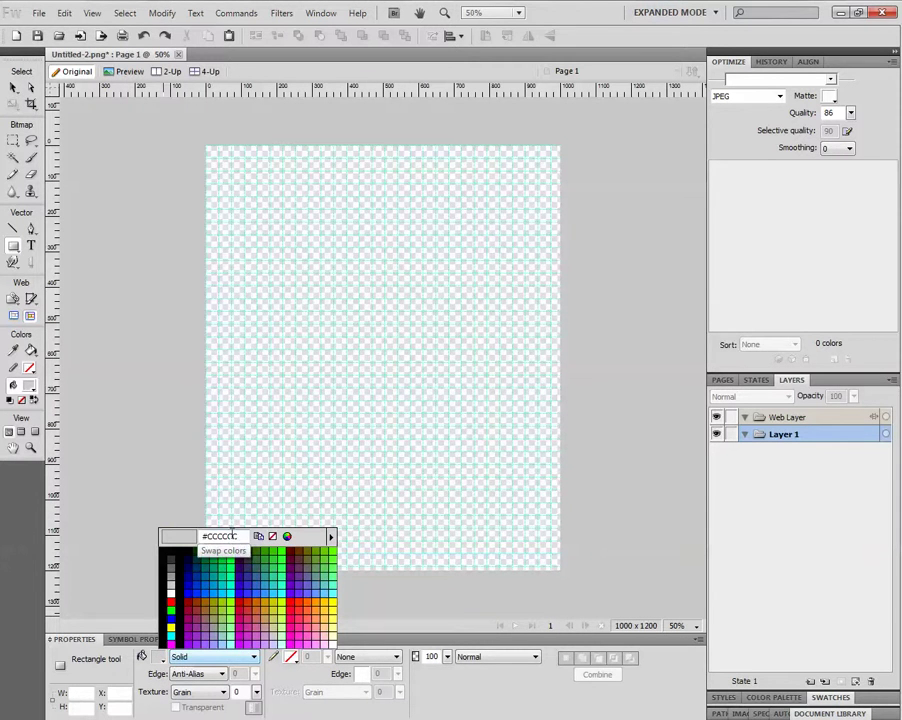
{"action": "left_click", "coordinate": [173, 580]}
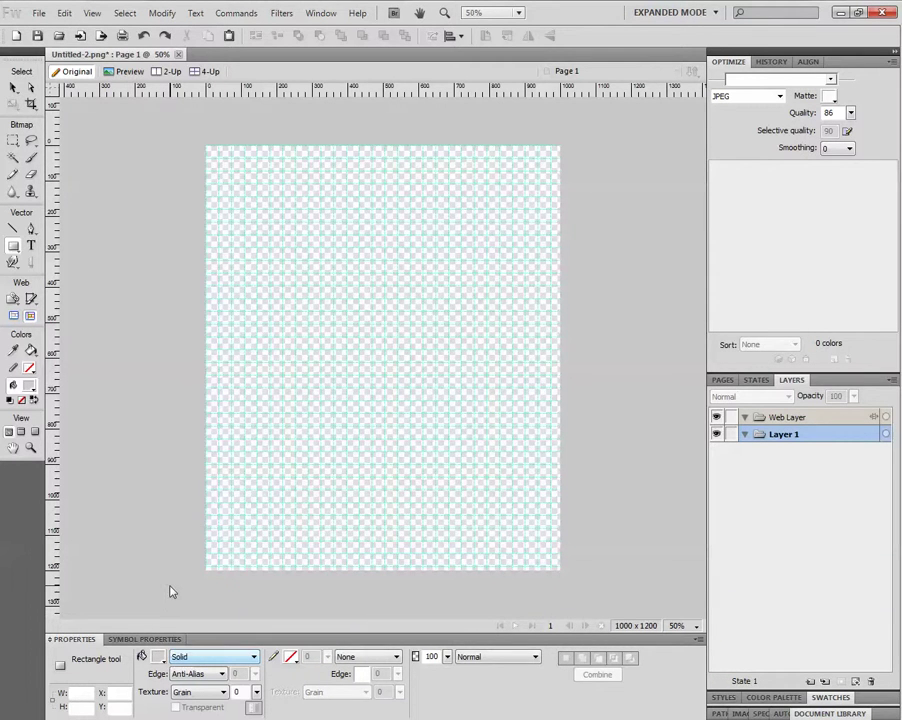
{"action": "left_click", "coordinate": [157, 656]}
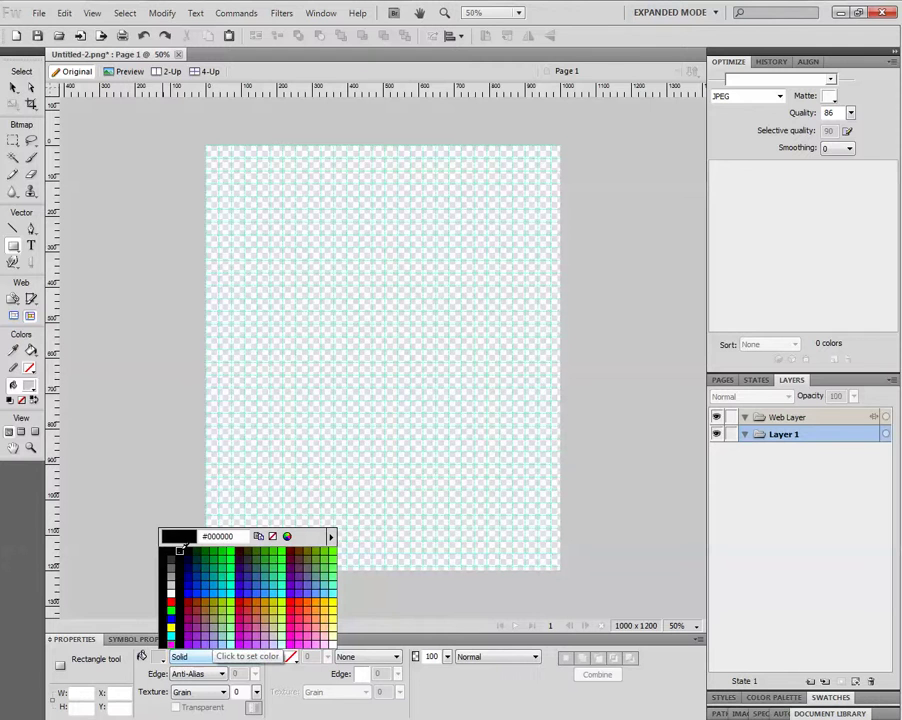
{"action": "left_click", "coordinate": [156, 495]}
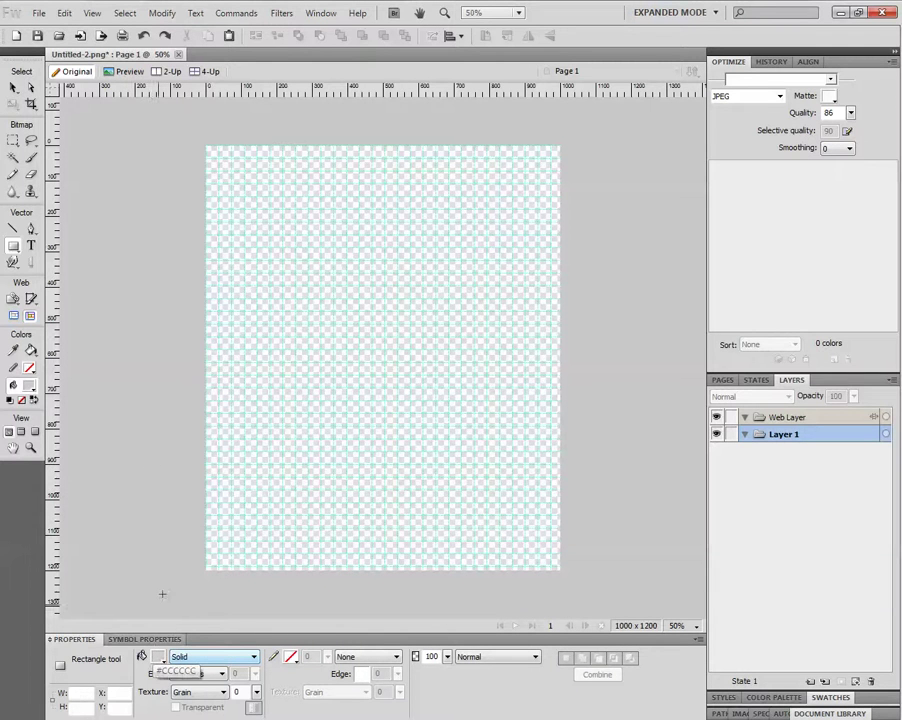
{"action": "left_click", "coordinate": [291, 660]}
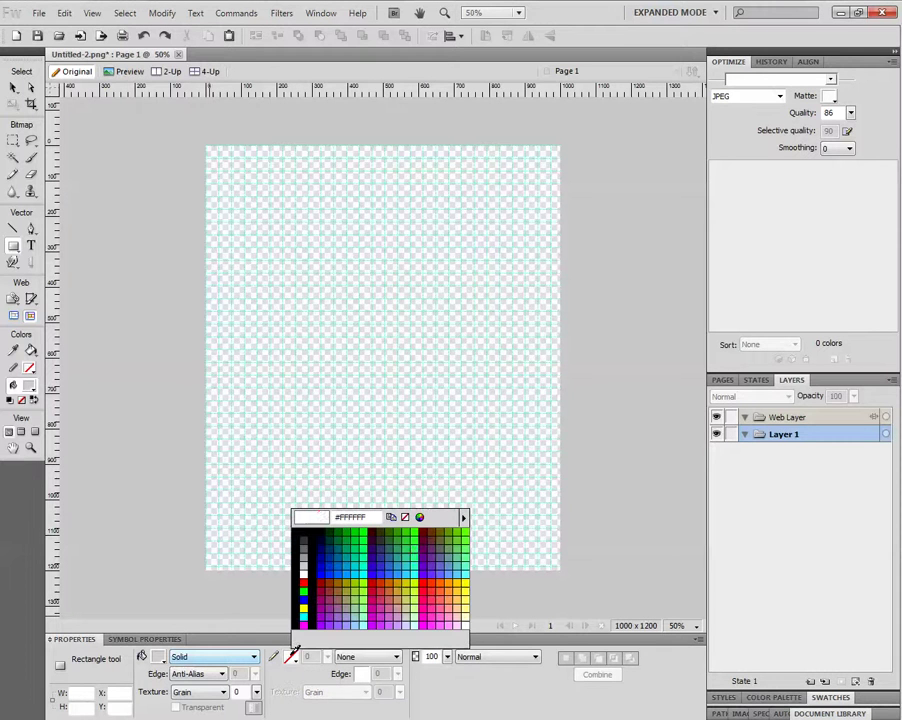
{"action": "left_click", "coordinate": [407, 519]}
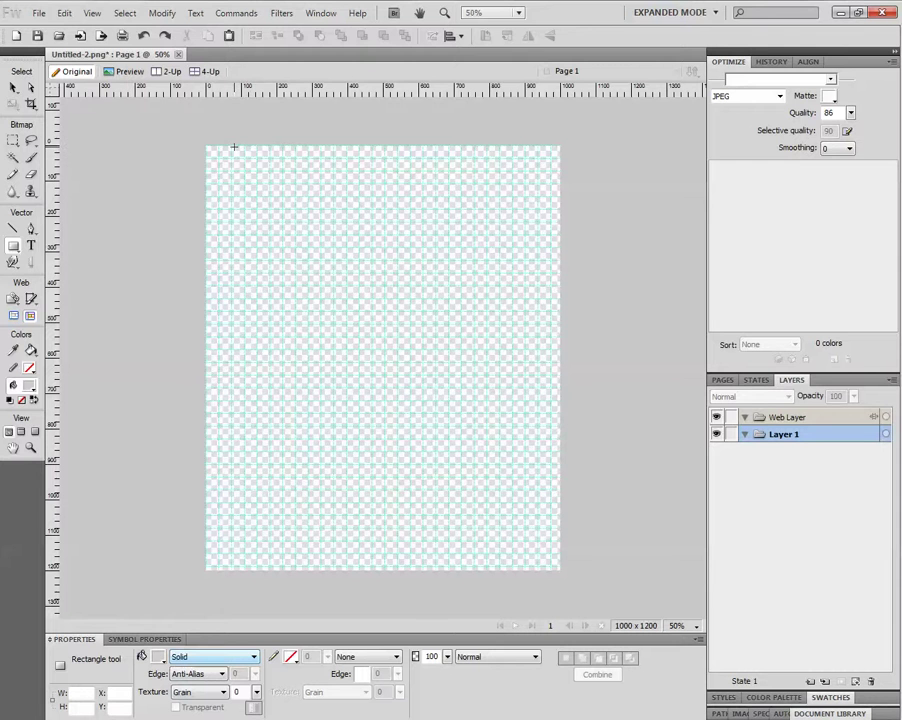
Draw a grey header rectangle about 864 by 180 pixels along the canvas's upper edge, starting about 72 pixels from its left edge
{"action": "left_click_drag", "start_coordinate": [233, 147], "coordinate": [397, 211]}
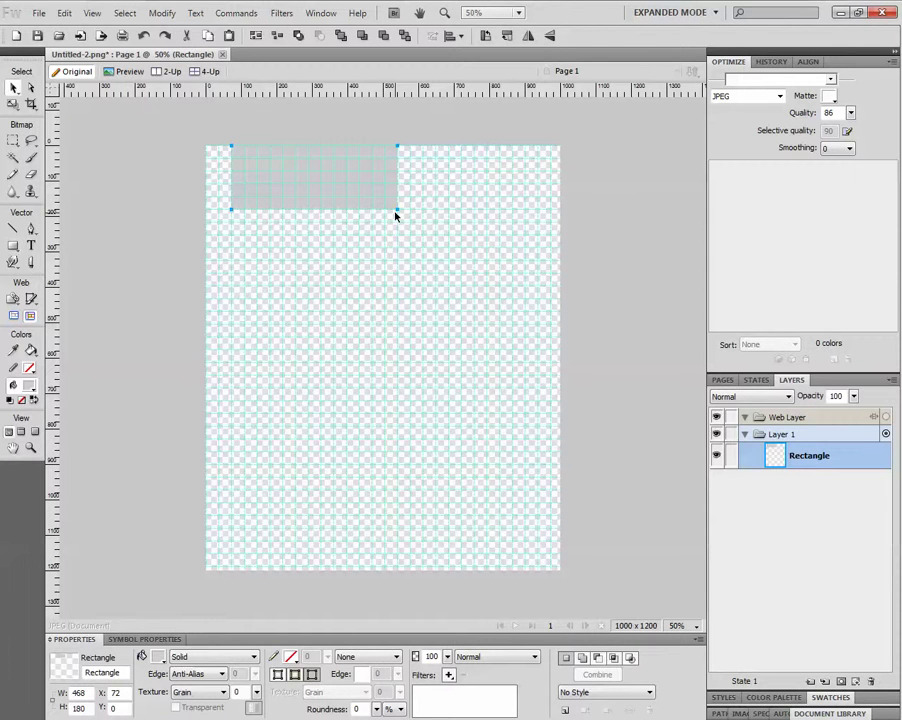
{"action": "key", "text": "ctrl+z"}
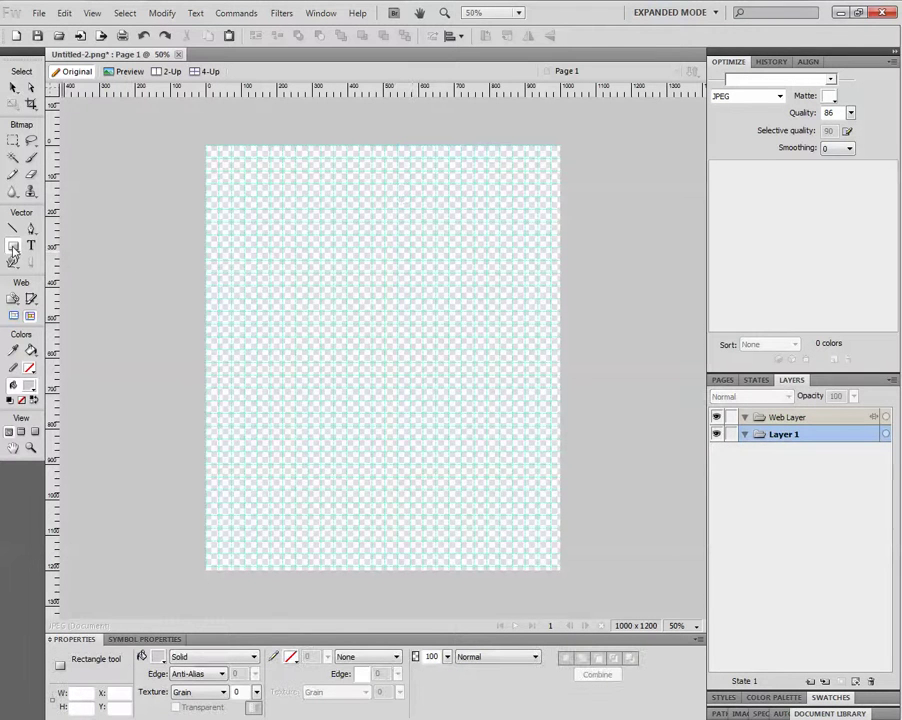
{"action": "left_click_drag", "start_coordinate": [231, 155], "coordinate": [537, 211]}
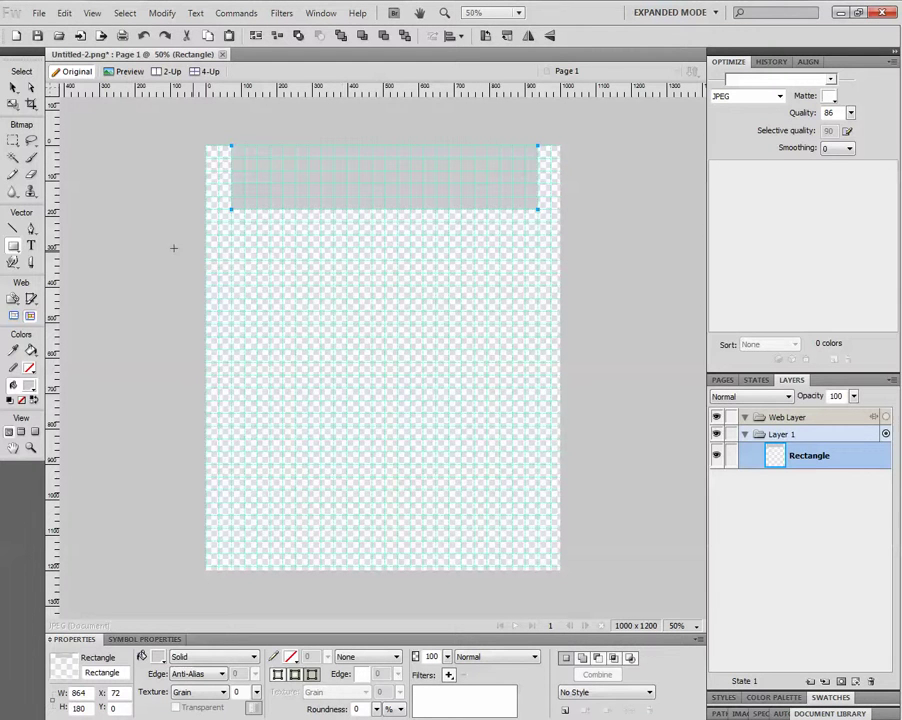
Set the Text tool's font size to 72
{"action": "left_click", "coordinate": [32, 246]}
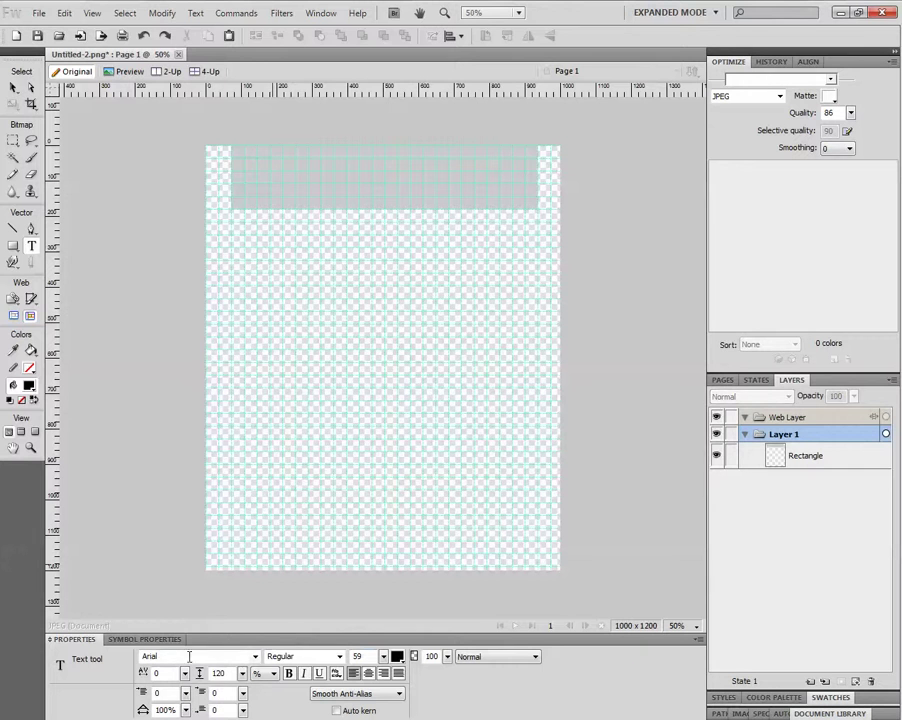
{"action": "left_click", "coordinate": [383, 657]}
{"action": "left_click_drag", "start_coordinate": [386, 663], "coordinate": [387, 650]}
{"action": "left_click", "coordinate": [812, 458]}
{"action": "double_click", "coordinate": [812, 458]}
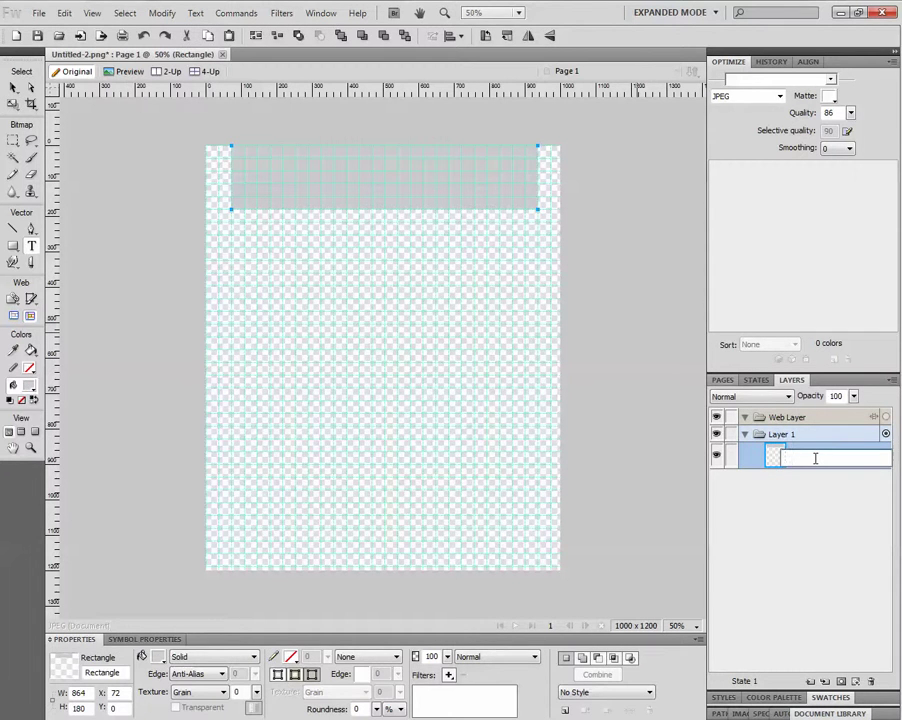
{"action": "key", "text": "Return"}
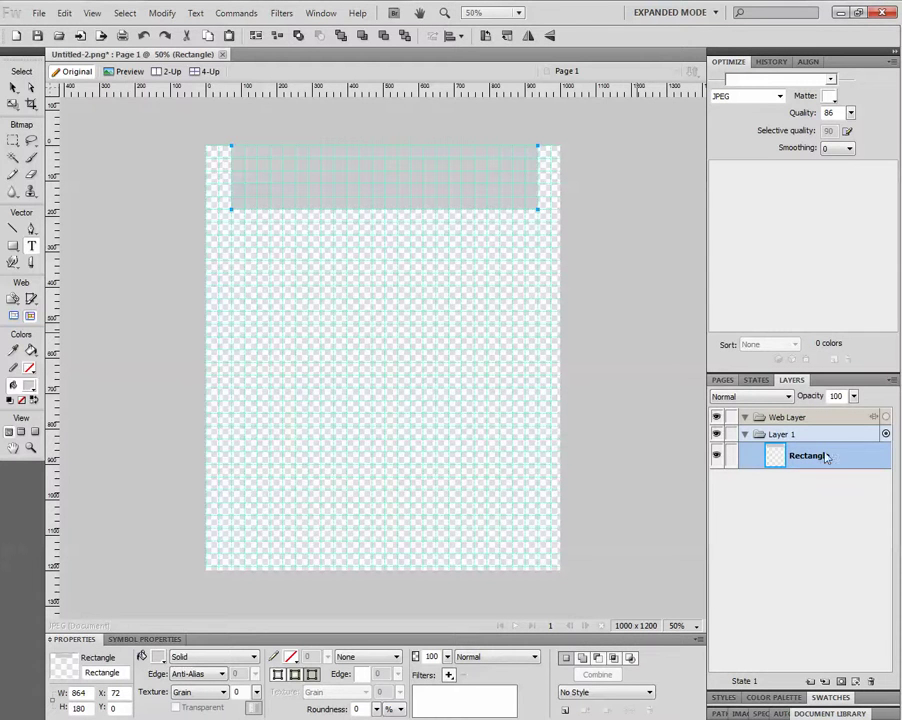
Lock the Rectangle object in Layer 1
{"action": "left_click", "coordinate": [731, 458]}
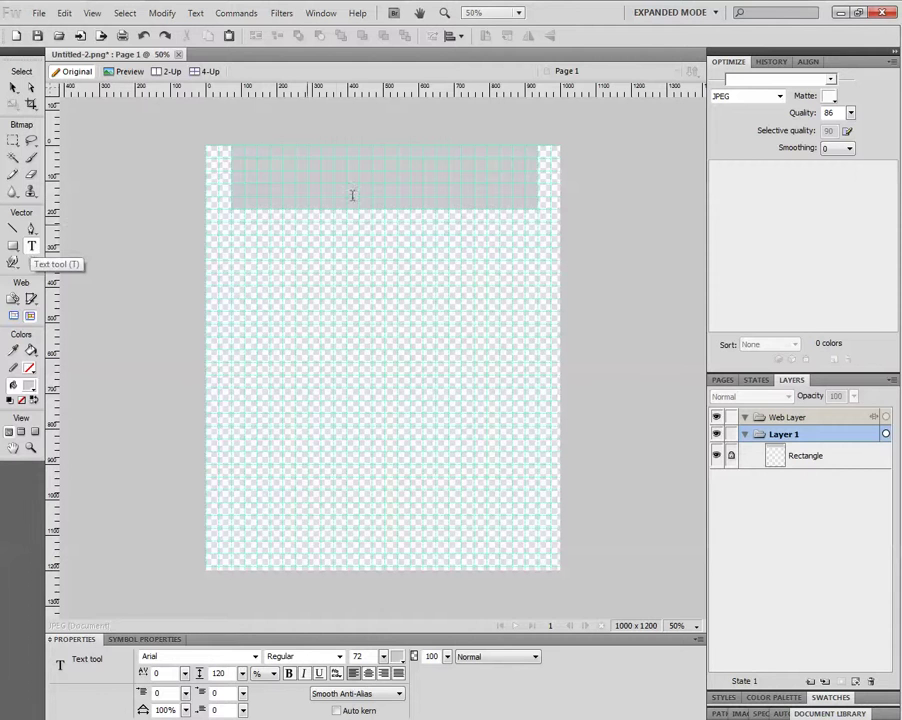
Add a text box about 588 pixels wide reading "Header" on the grey rectangle and colour the text black
{"action": "left_click_drag", "start_coordinate": [273, 155], "coordinate": [482, 183]}
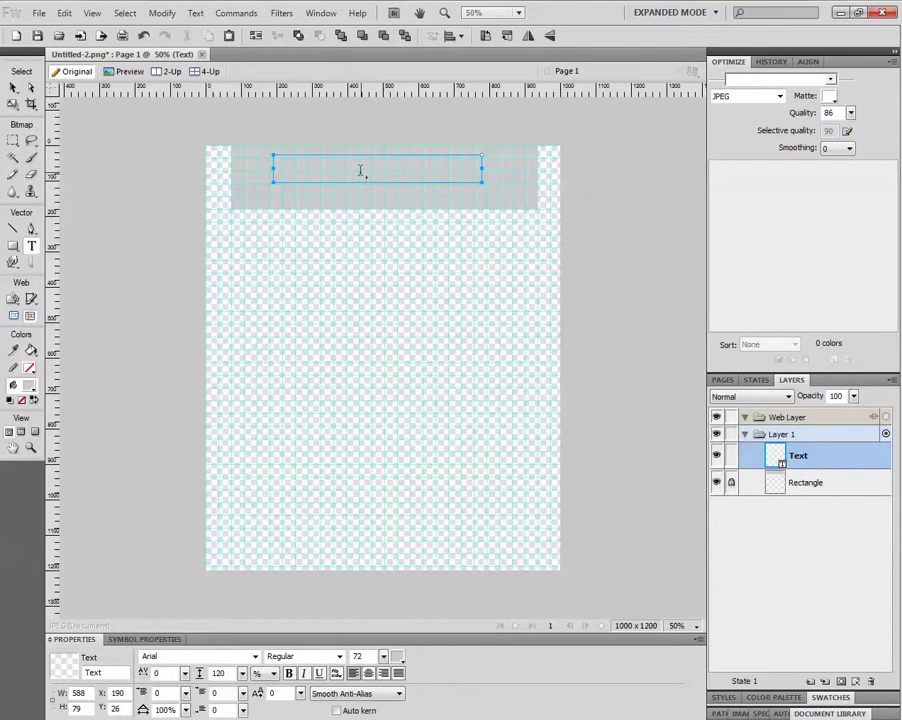
{"action": "left_click_drag", "start_coordinate": [361, 171], "coordinate": [258, 162]}
{"action": "left_click", "coordinate": [398, 657]}
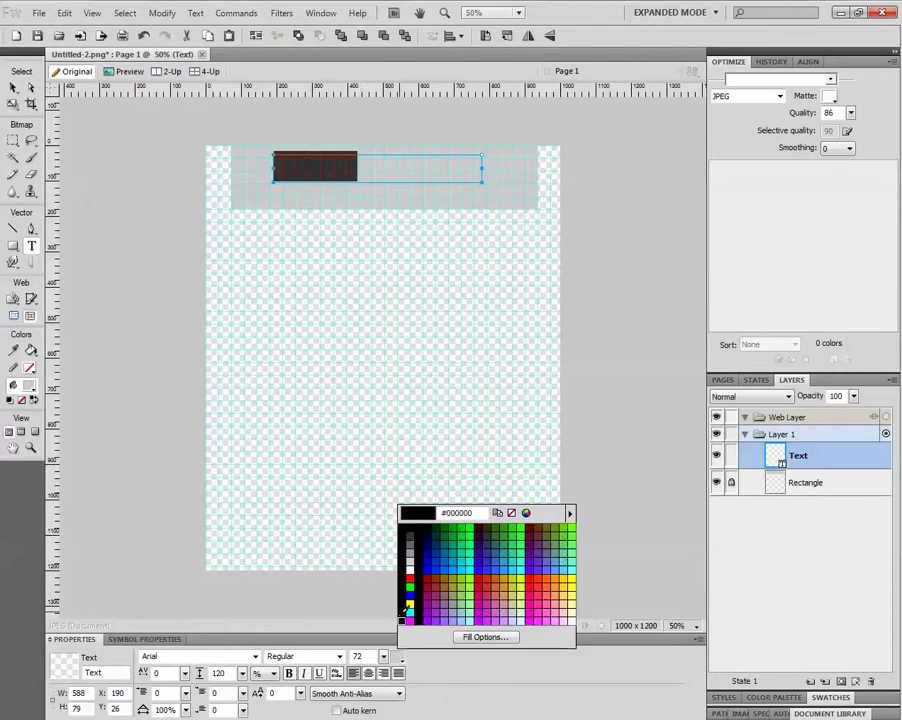
{"action": "left_click", "coordinate": [412, 531]}
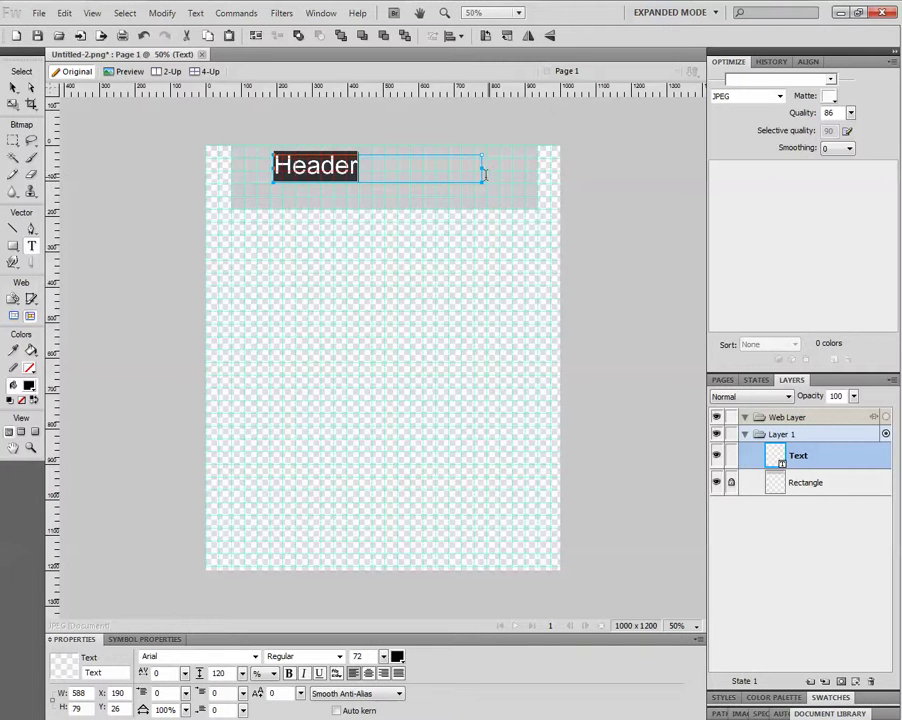
Narrow the "Header" text box to about 274 pixels and centre it on the grey rectangle, at about X 367, Y 51
{"action": "left_click", "coordinate": [12, 88]}
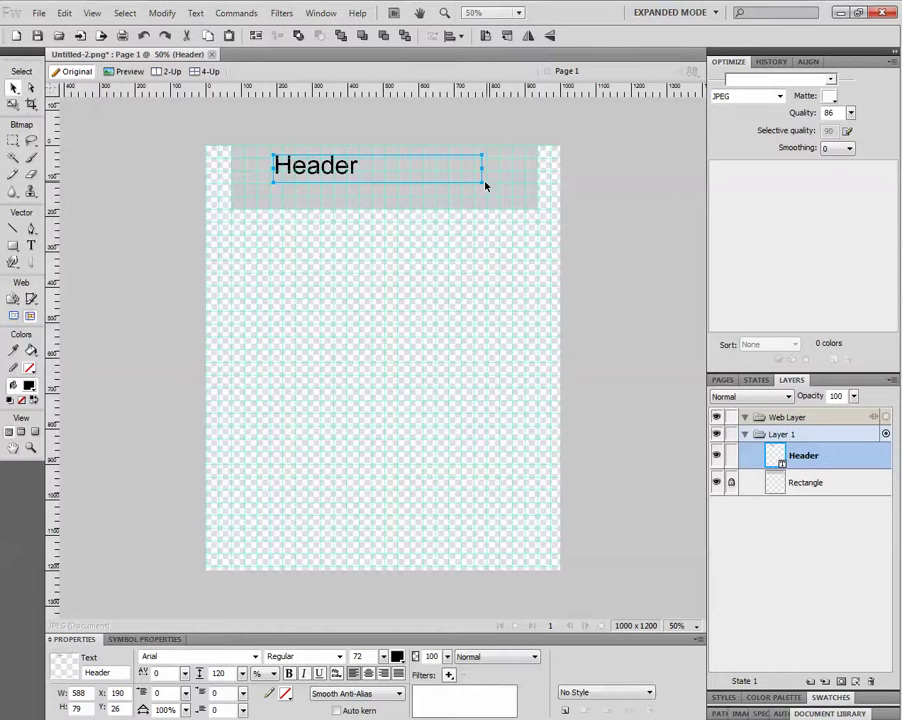
{"action": "left_click_drag", "start_coordinate": [483, 187], "coordinate": [376, 180]}
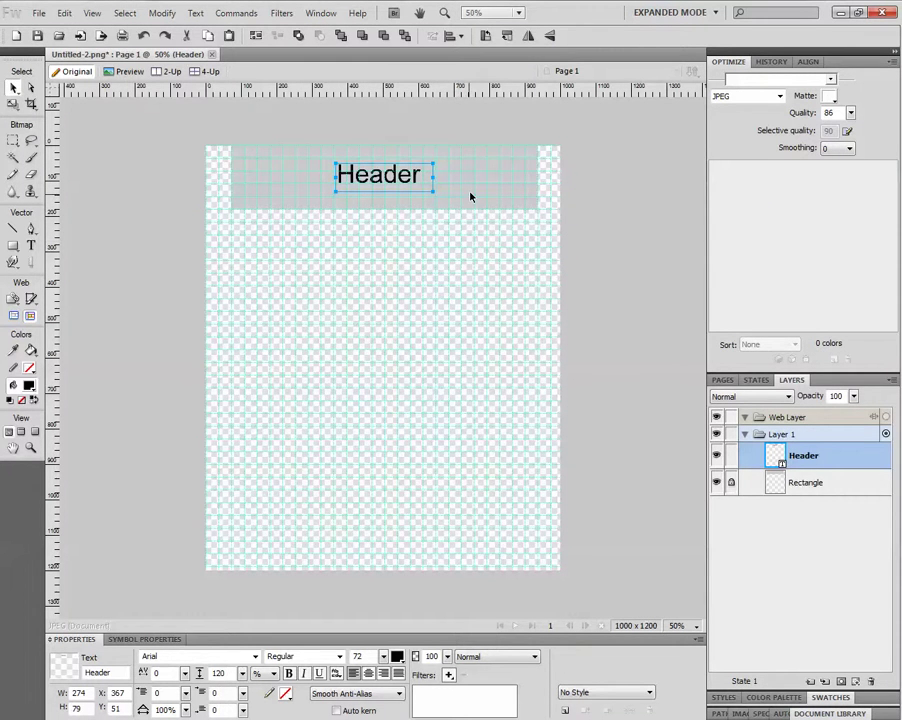
Lock the "Header" text and draw a rectangle 864 by 108 pixels directly beneath the header block
{"action": "left_click", "coordinate": [731, 456]}
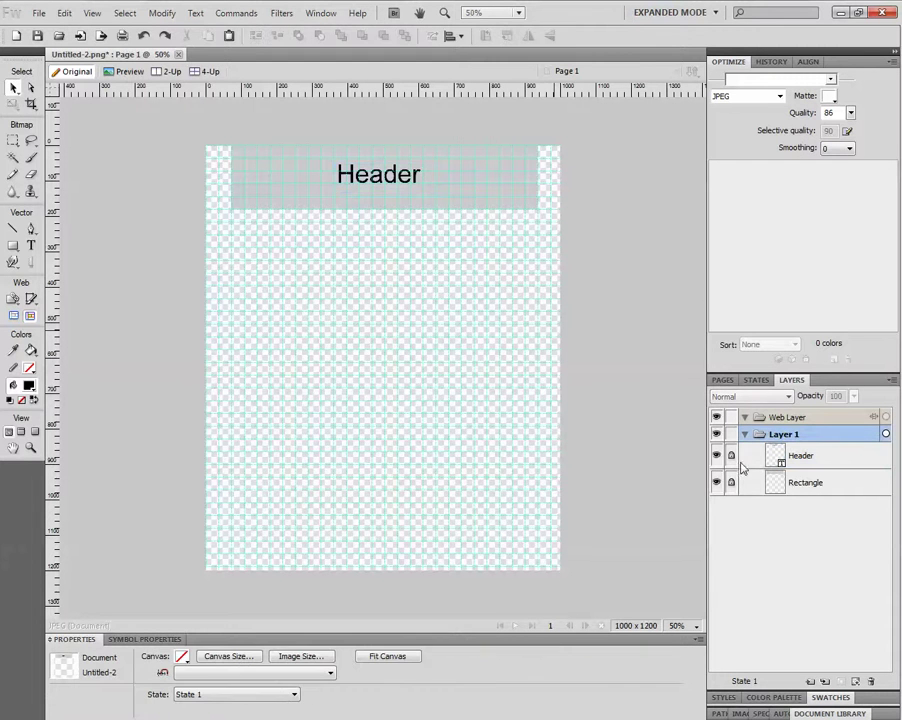
{"action": "left_click", "coordinate": [13, 247]}
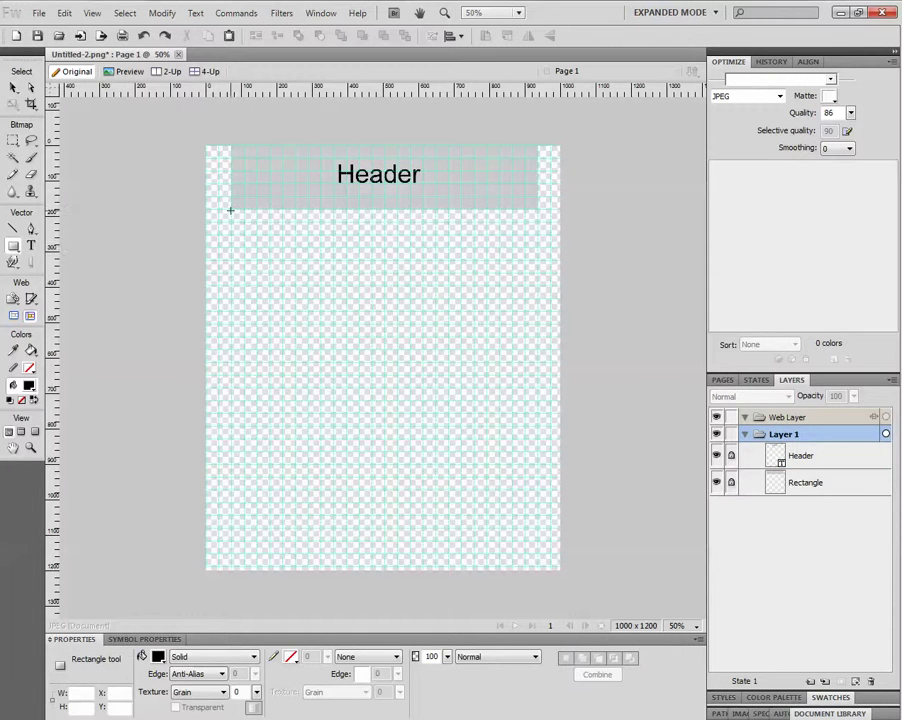
{"action": "left_click_drag", "start_coordinate": [230, 210], "coordinate": [535, 251]}
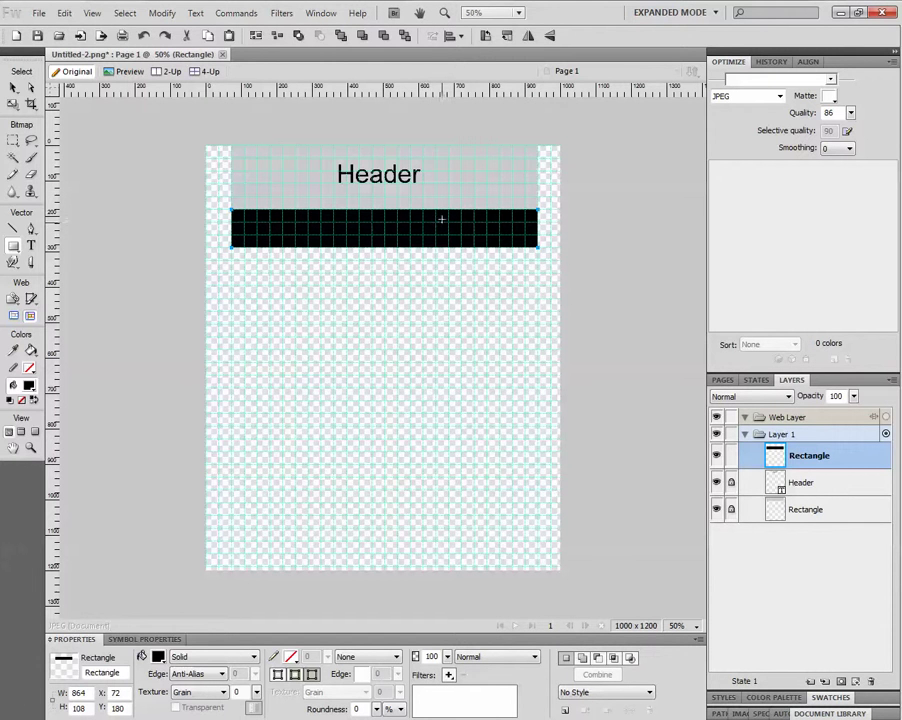
Fill the rectangle beneath the header with grey #999999 and lock it in Layer 1
{"action": "left_click", "coordinate": [158, 658]}
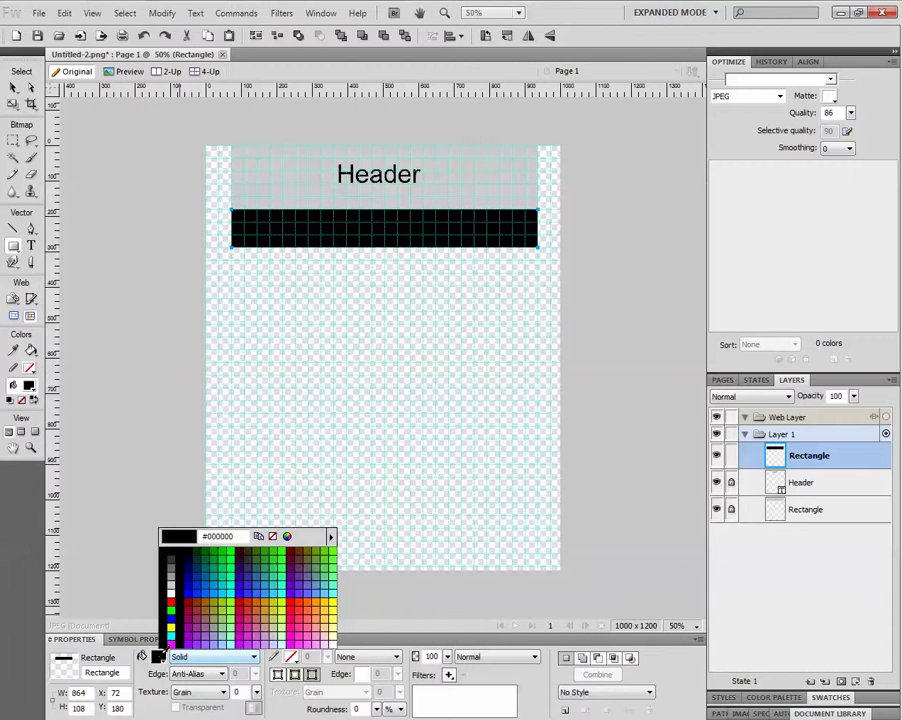
{"action": "left_click", "coordinate": [176, 569]}
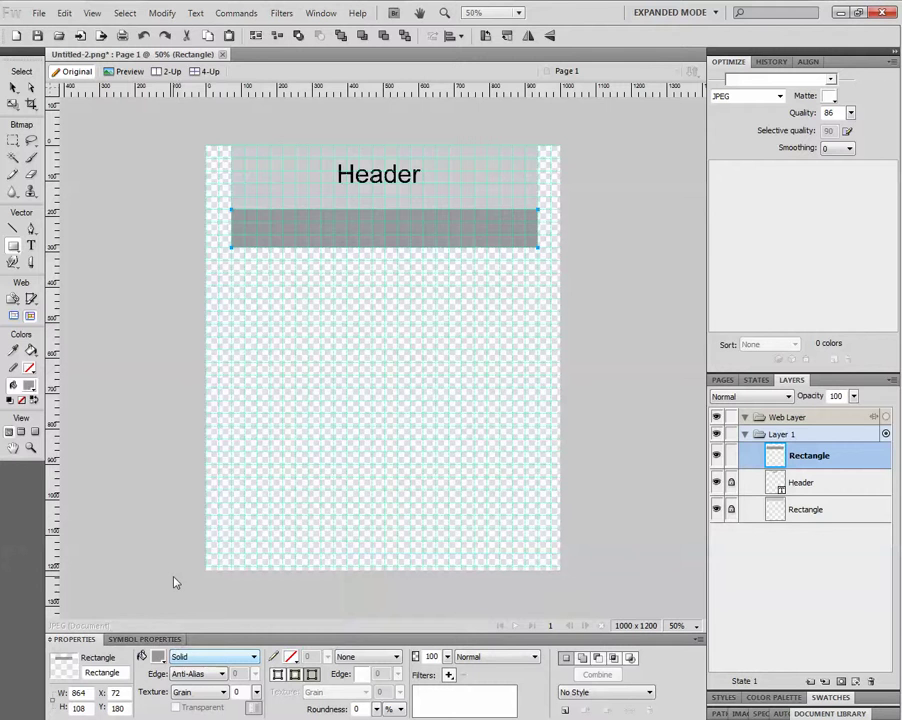
{"action": "left_click", "coordinate": [158, 656]}
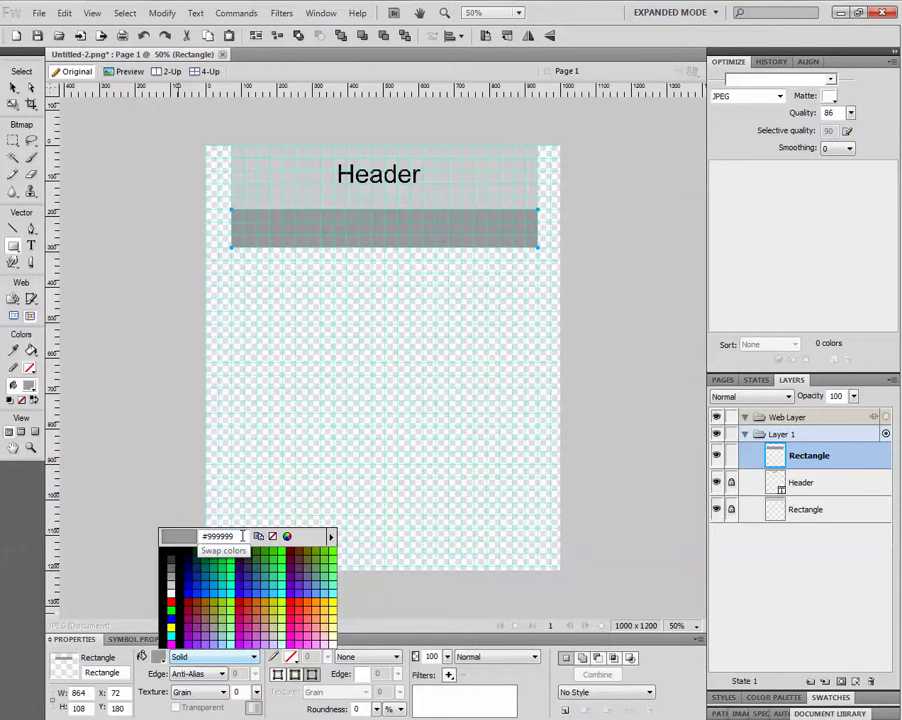
{"action": "key", "text": "Escape"}
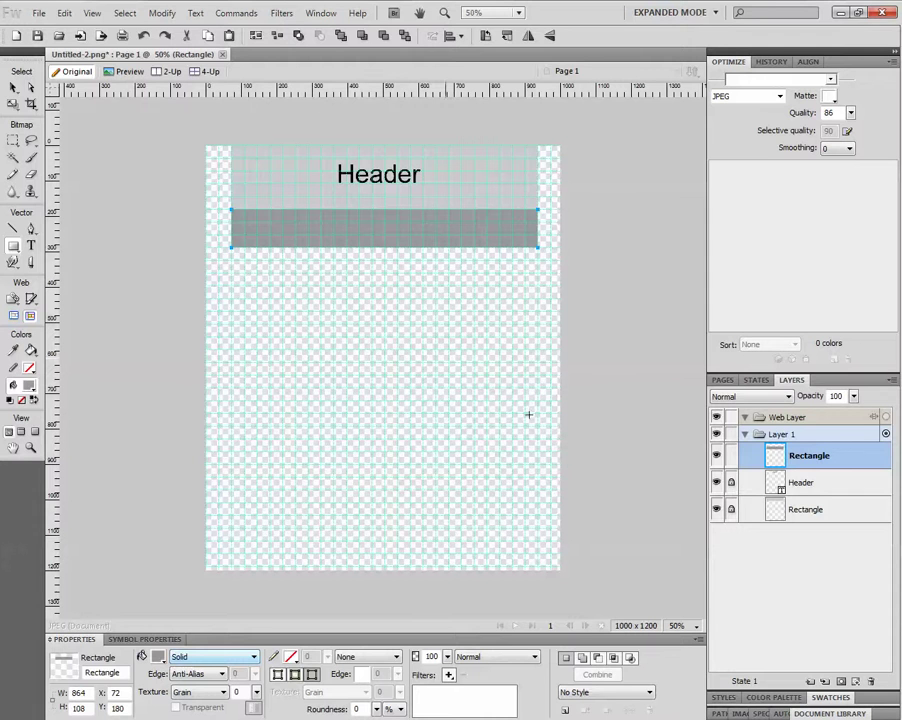
{"action": "left_click", "coordinate": [731, 457]}
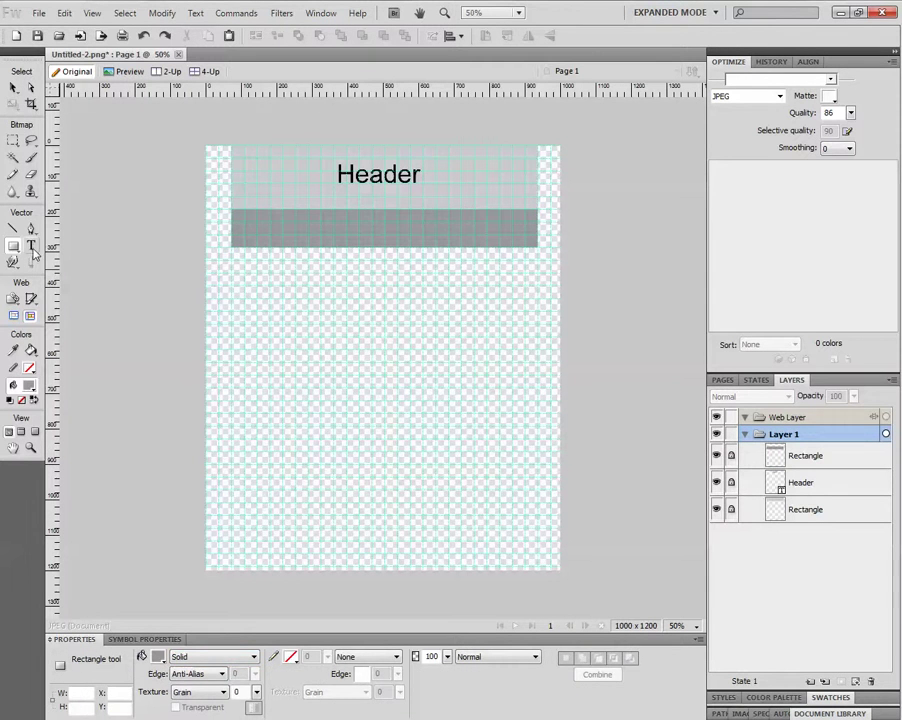
Add a text box about 462 pixels wide reading "Navigation" on the darker grey bar and lock it
{"action": "key", "text": "t"}
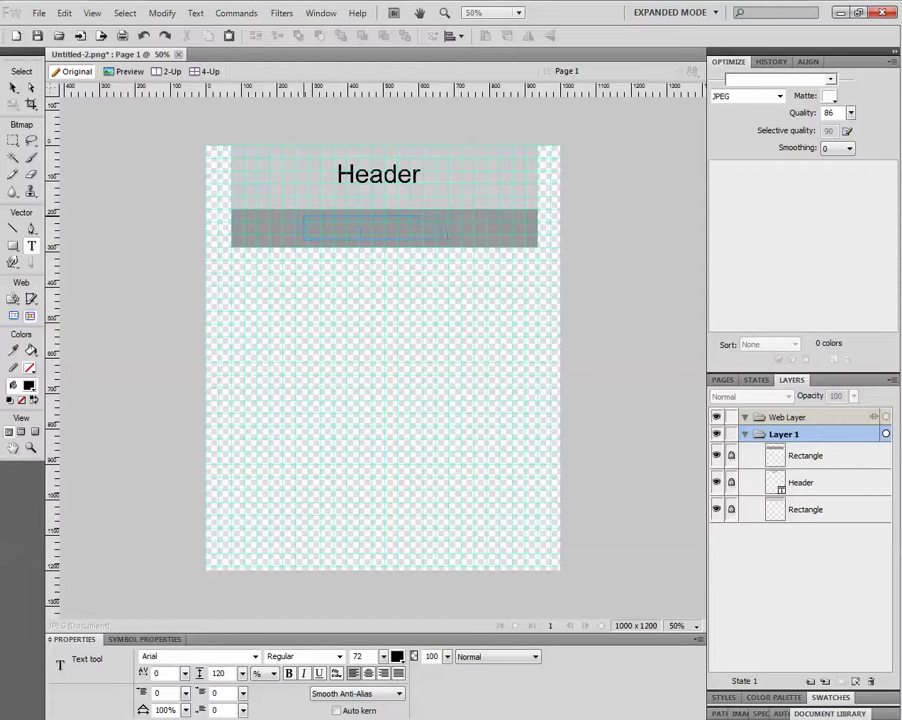
{"action": "left_click_drag", "start_coordinate": [465, 240], "coordinate": [467, 241]}
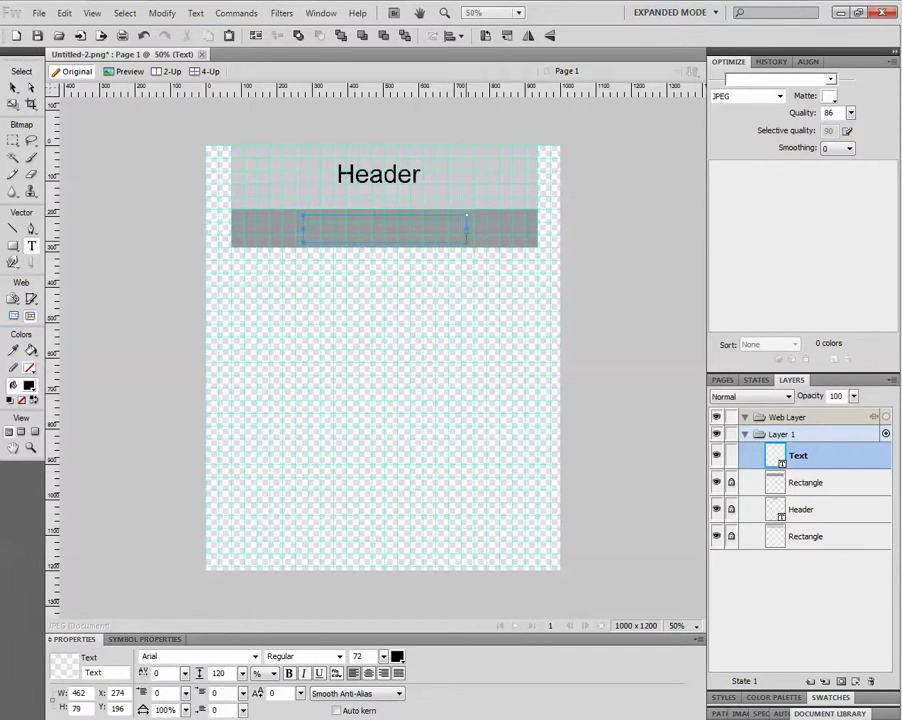
{"action": "type", "text": "Naviga"}
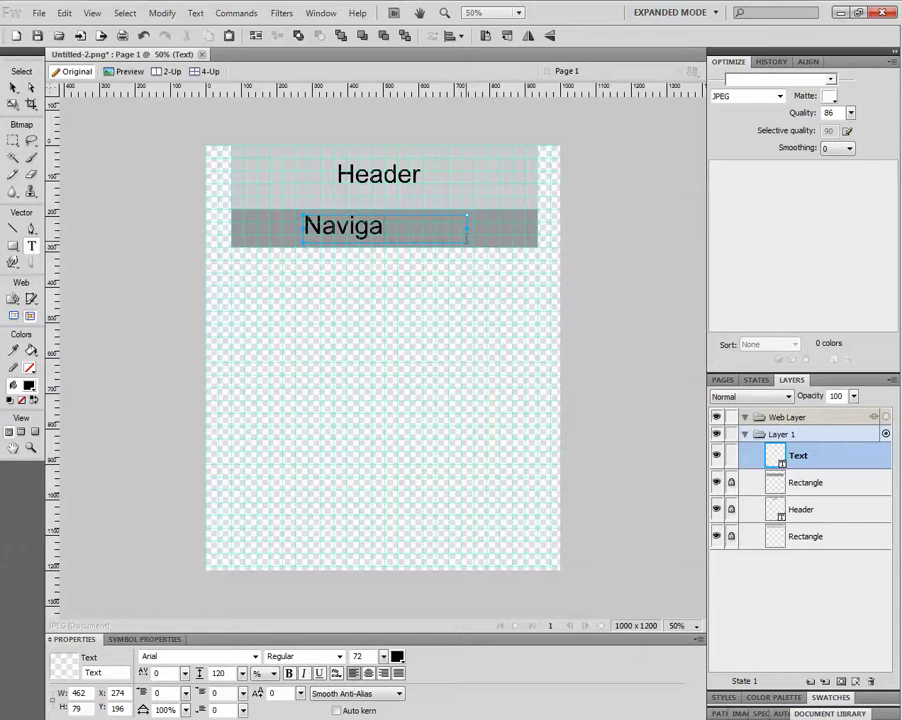
{"action": "type", "text": "rion"}
{"action": "key", "text": "Escape"}
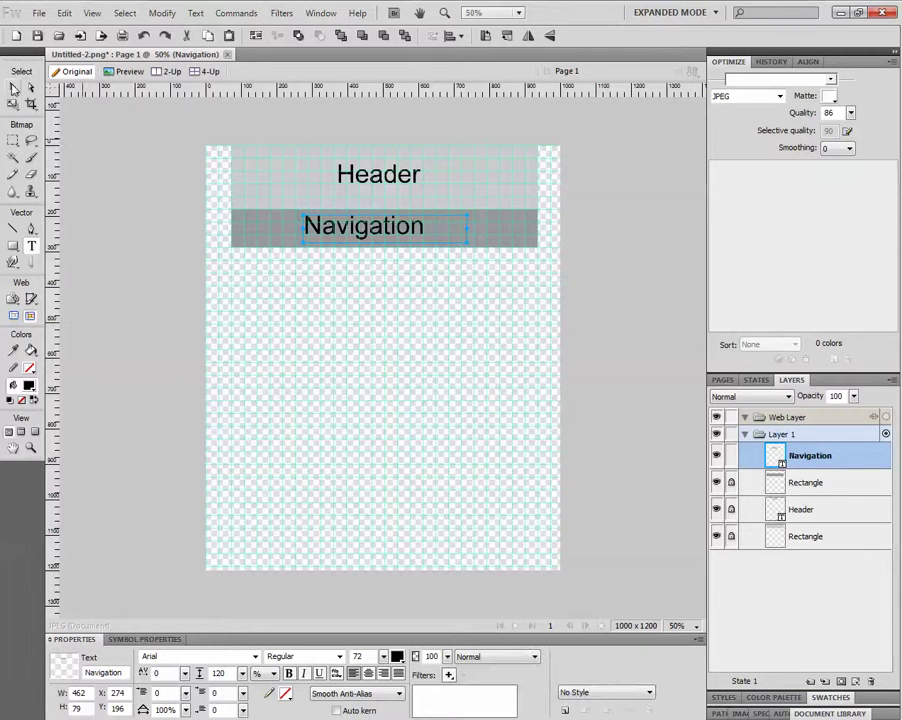
{"action": "left_click", "coordinate": [322, 380]}
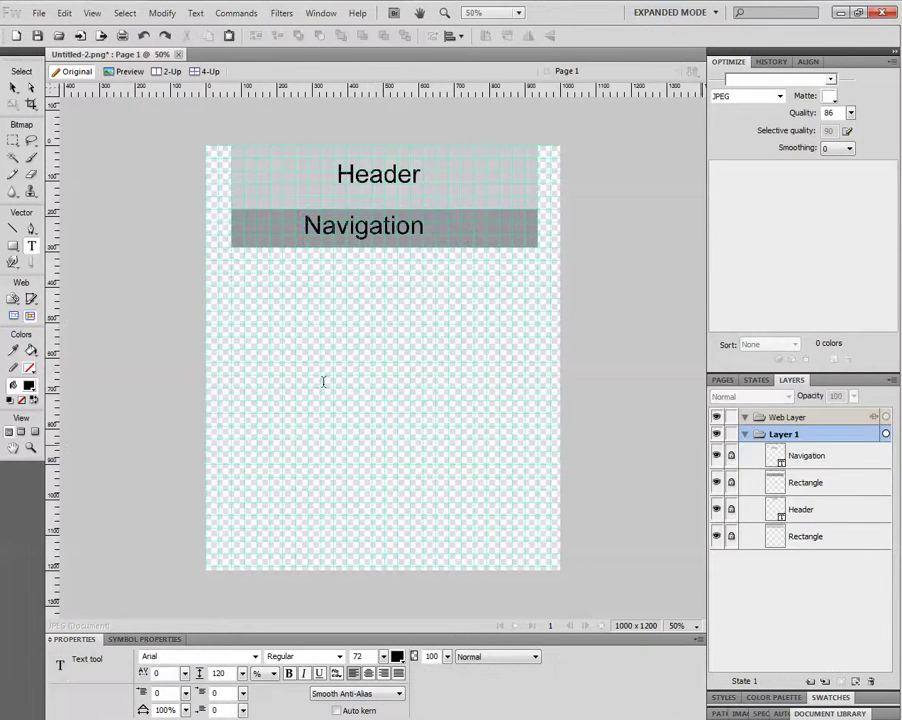
Draw a light grey rectangle 864 by 756 pixels directly below the navigation bar and lock it
{"action": "left_click", "coordinate": [13, 245]}
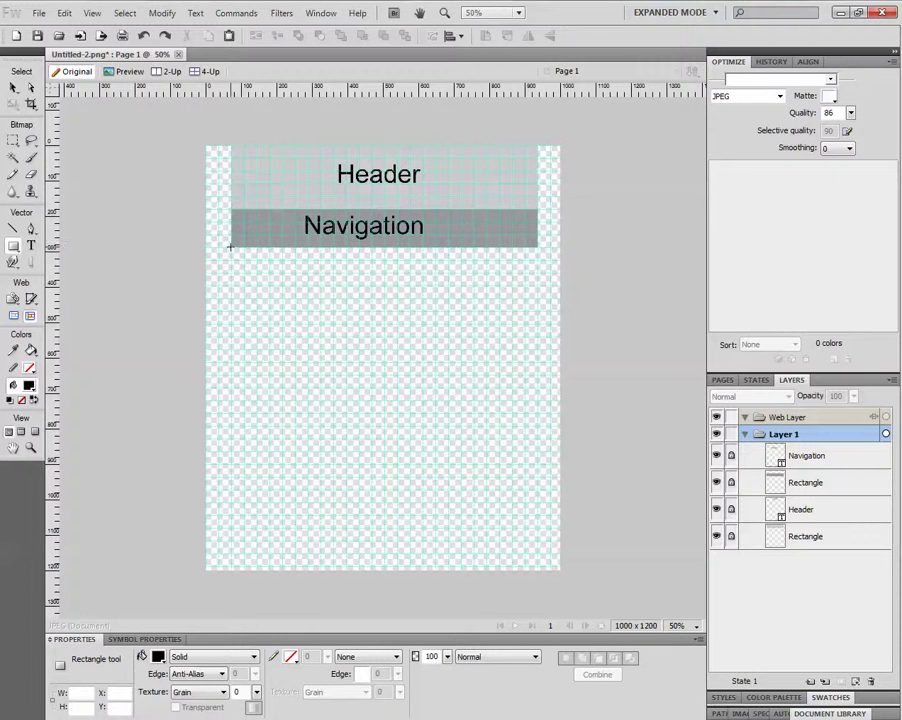
{"action": "left_click_drag", "start_coordinate": [232, 252], "coordinate": [536, 515]}
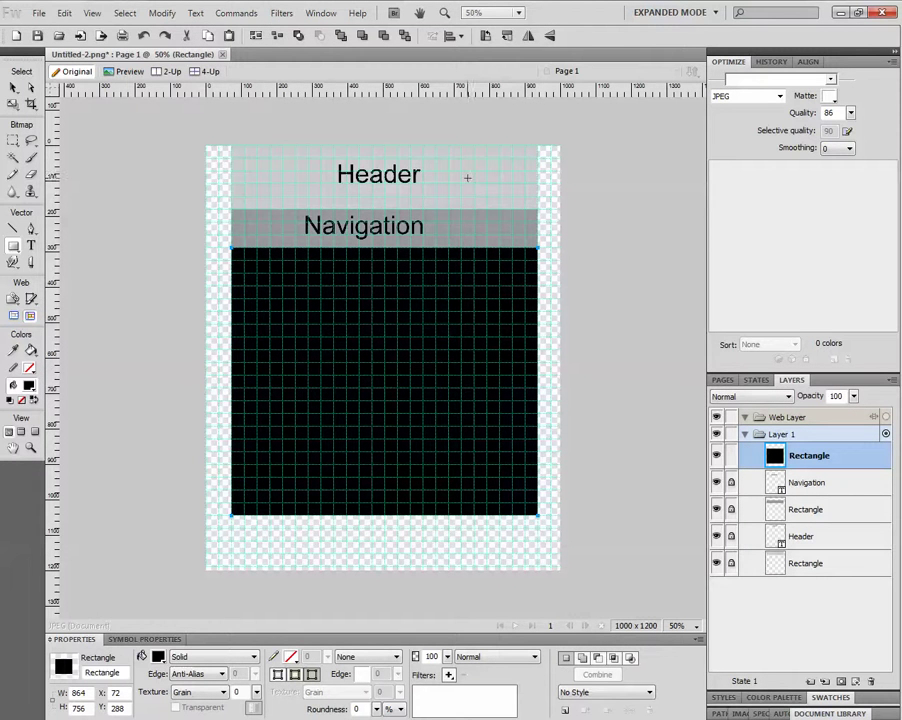
{"action": "left_click", "coordinate": [158, 657]}
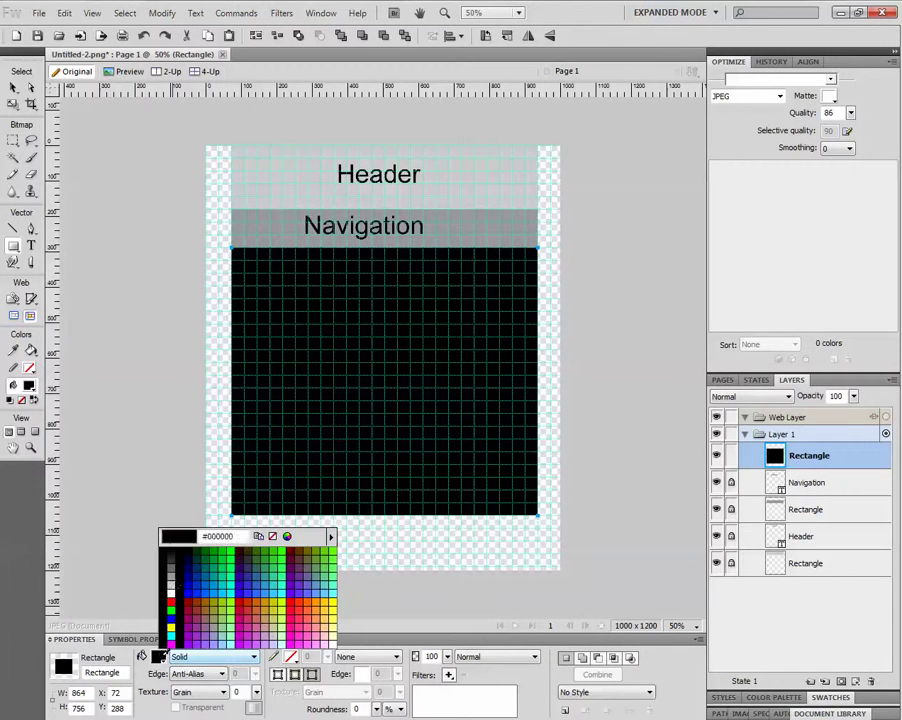
{"action": "left_click", "coordinate": [172, 578]}
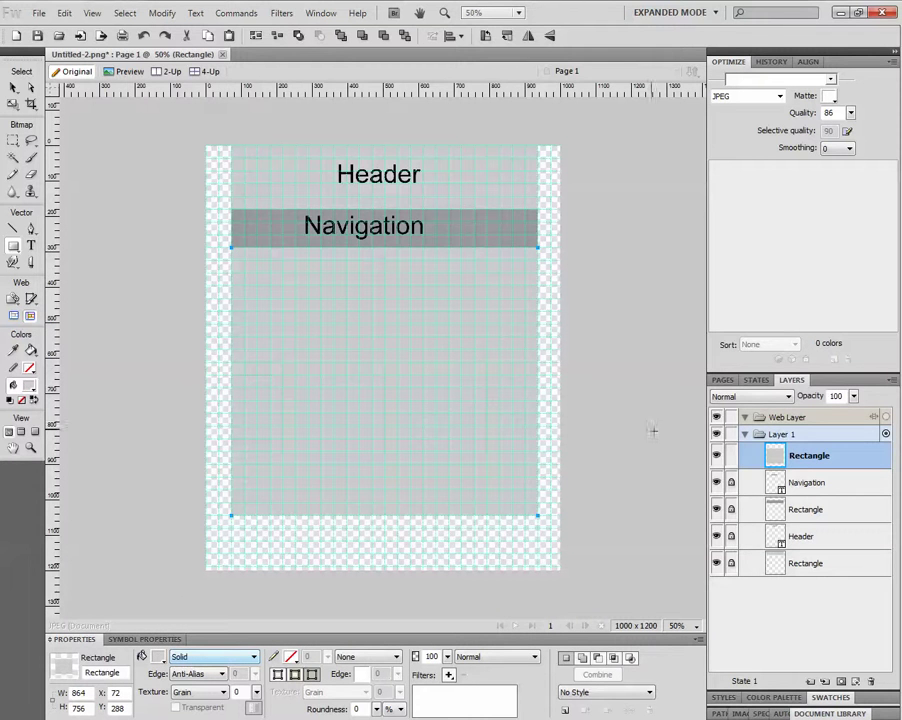
{"action": "left_click", "coordinate": [731, 456]}
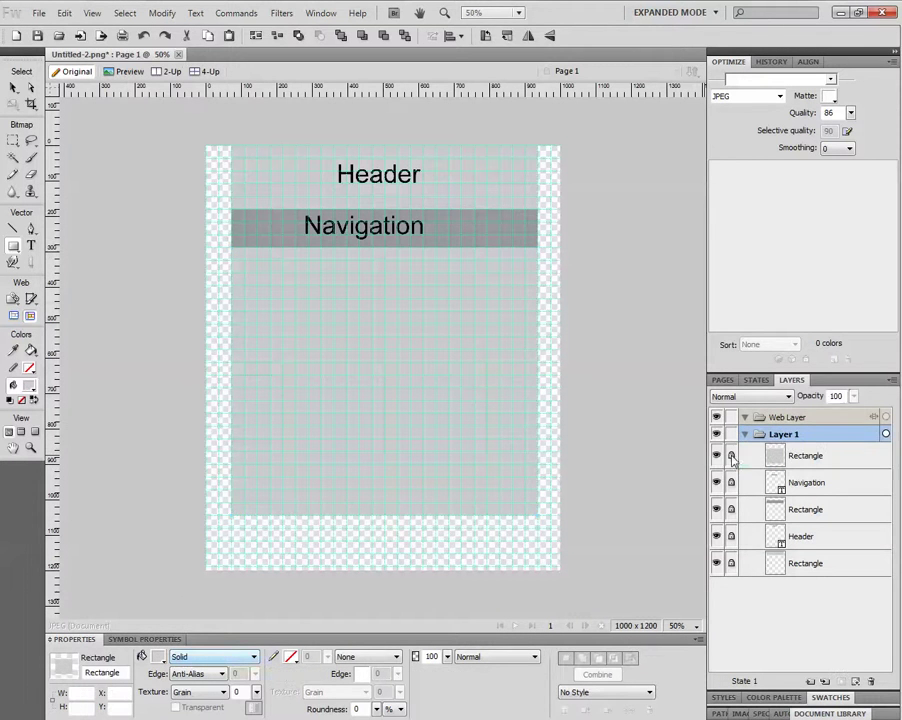
Add a text box about 452 pixels wide reading "Content" on the large light grey rectangle
{"action": "left_click", "coordinate": [31, 245]}
{"action": "left_click_drag", "start_coordinate": [367, 337], "coordinate": [526, 421]}
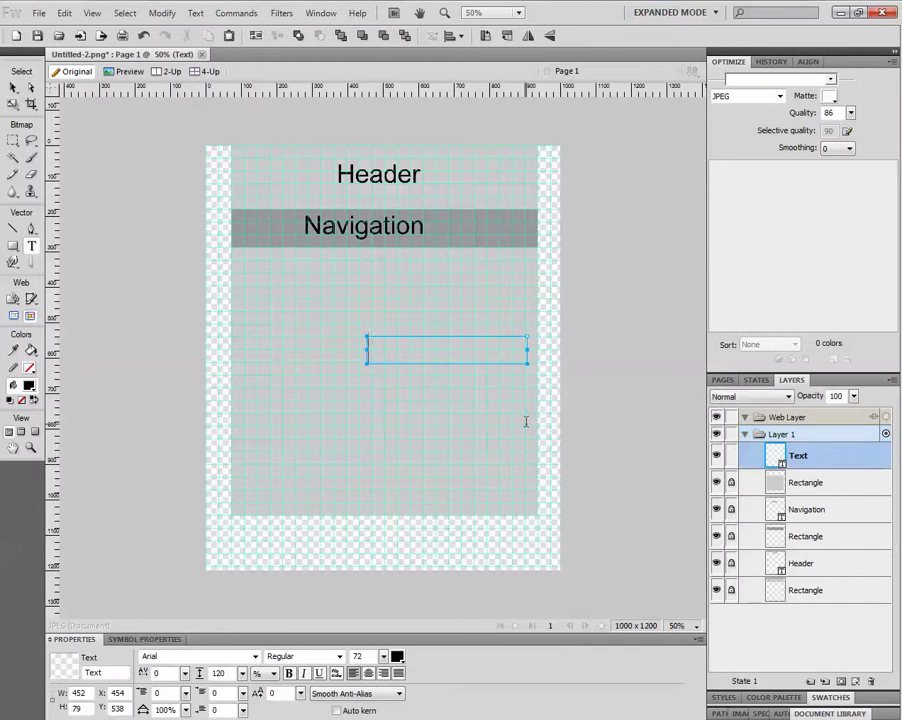
{"action": "type", "text": "Content"}
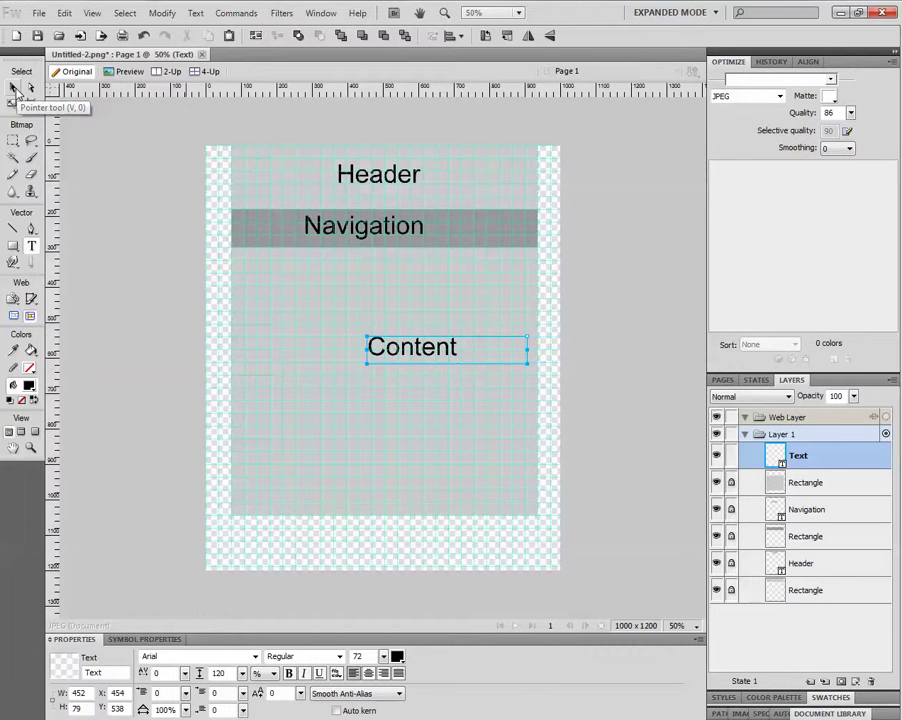
Fit the "Content" text box to about 278 pixels wide at about X 562, Y 677, and lock it
{"action": "left_click", "coordinate": [14, 88]}
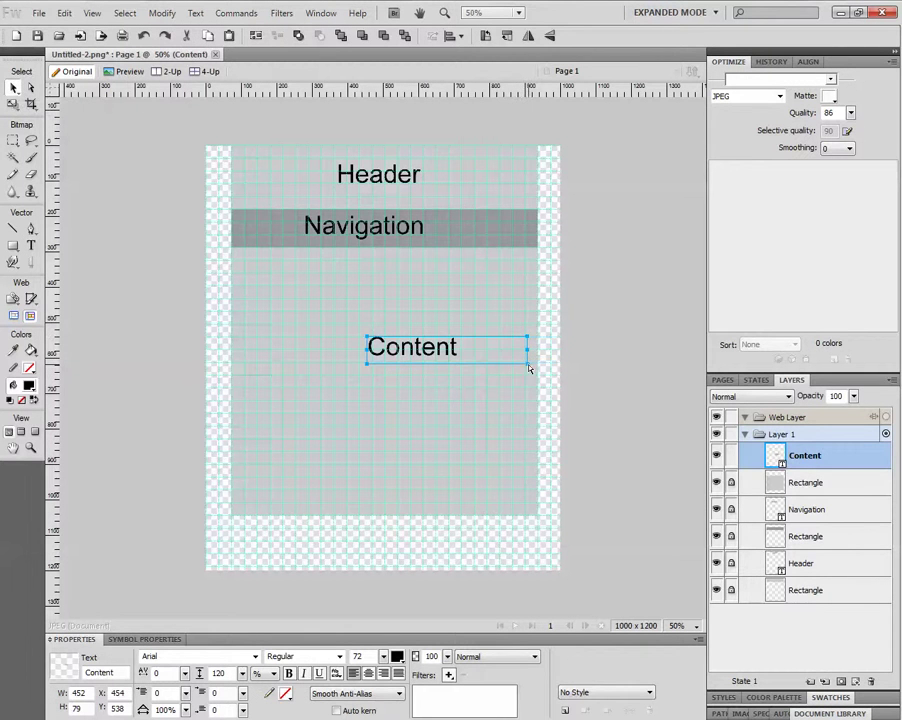
{"action": "left_click_drag", "start_coordinate": [465, 352], "coordinate": [467, 398]}
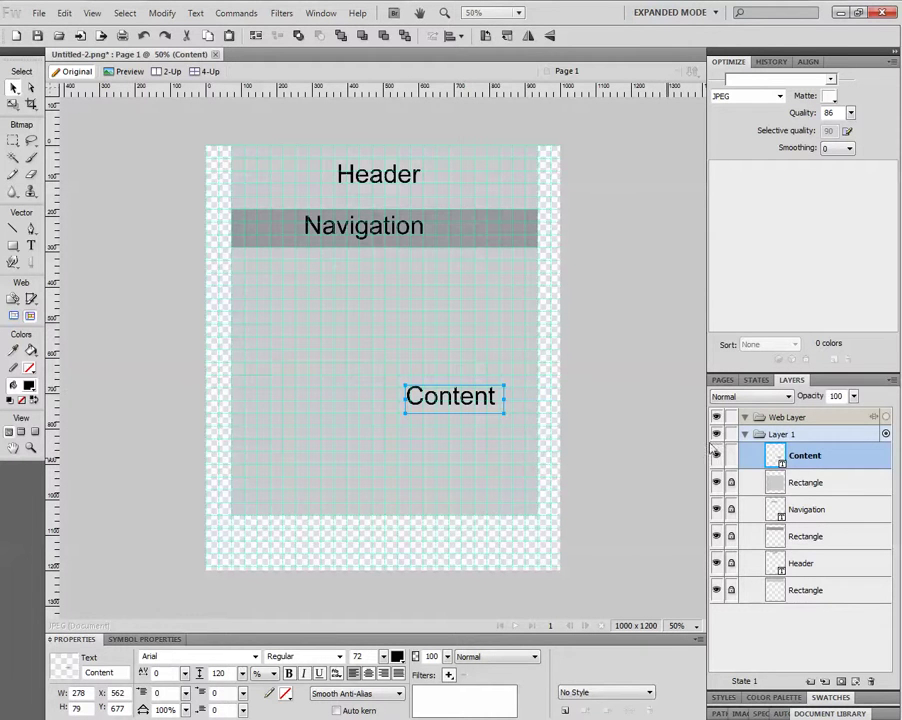
{"action": "left_click", "coordinate": [735, 459]}
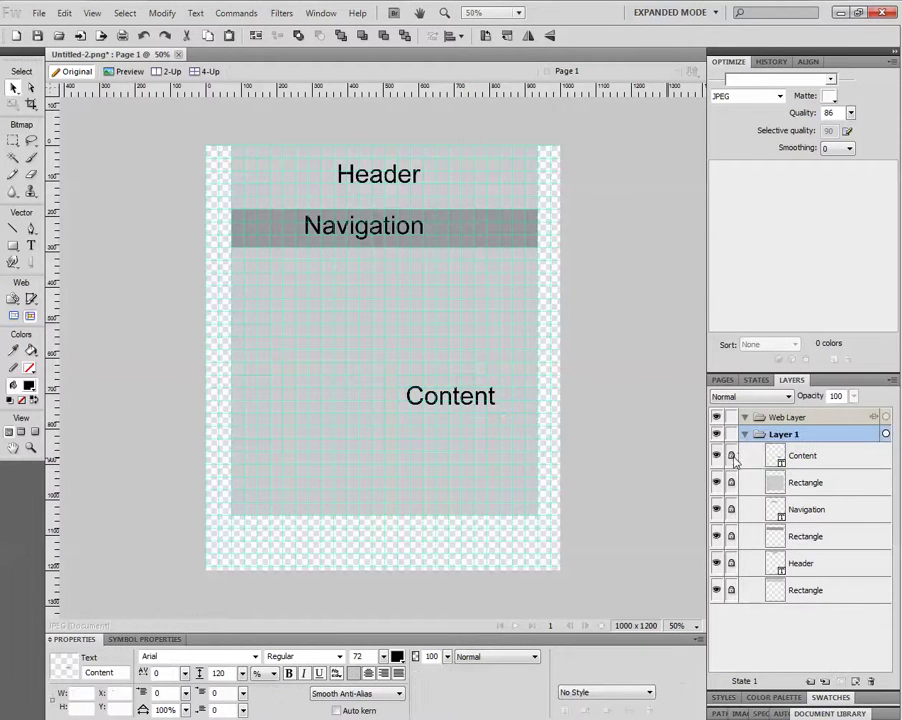
Draw a 288 by 252 pixel rectangle at X 144, Y 324 in the content area and fill it with medium grey
{"action": "left_click", "coordinate": [14, 244]}
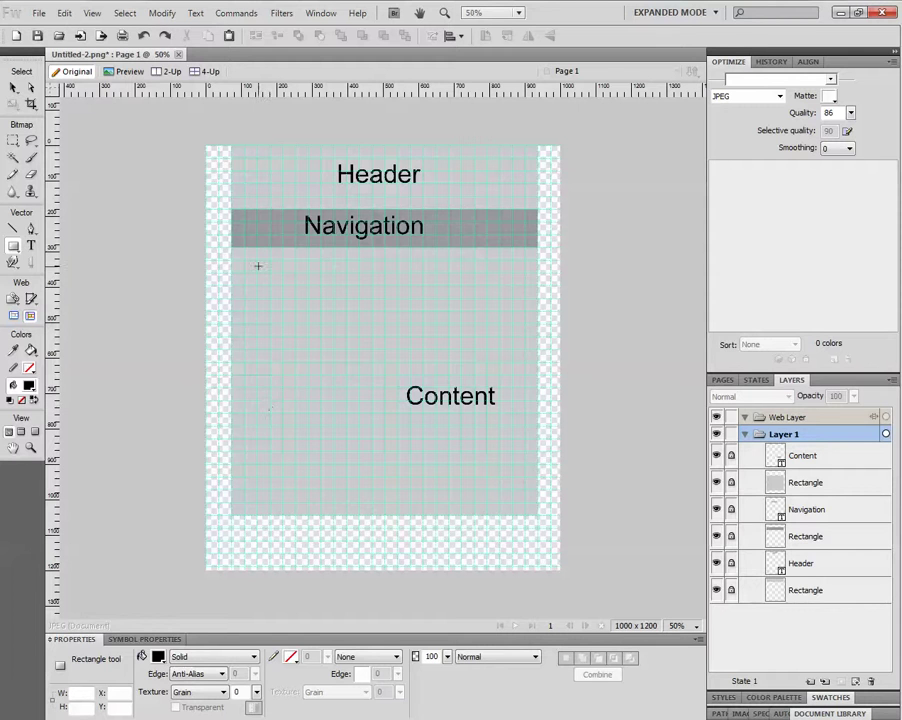
{"action": "left_click_drag", "start_coordinate": [257, 261], "coordinate": [358, 351]}
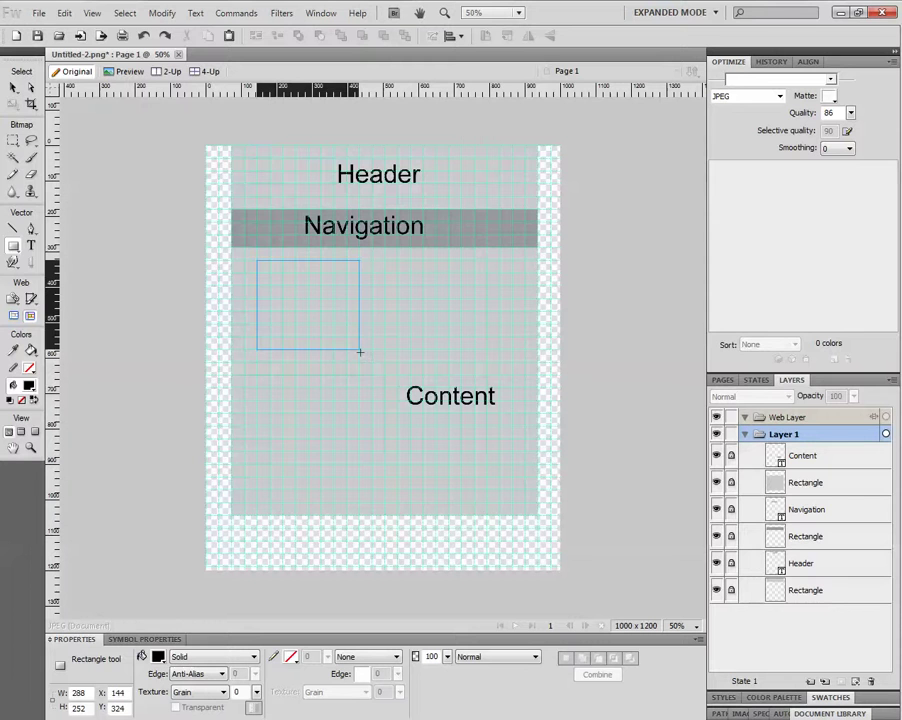
{"action": "left_click_drag", "start_coordinate": [360, 352], "coordinate": [360, 352]}
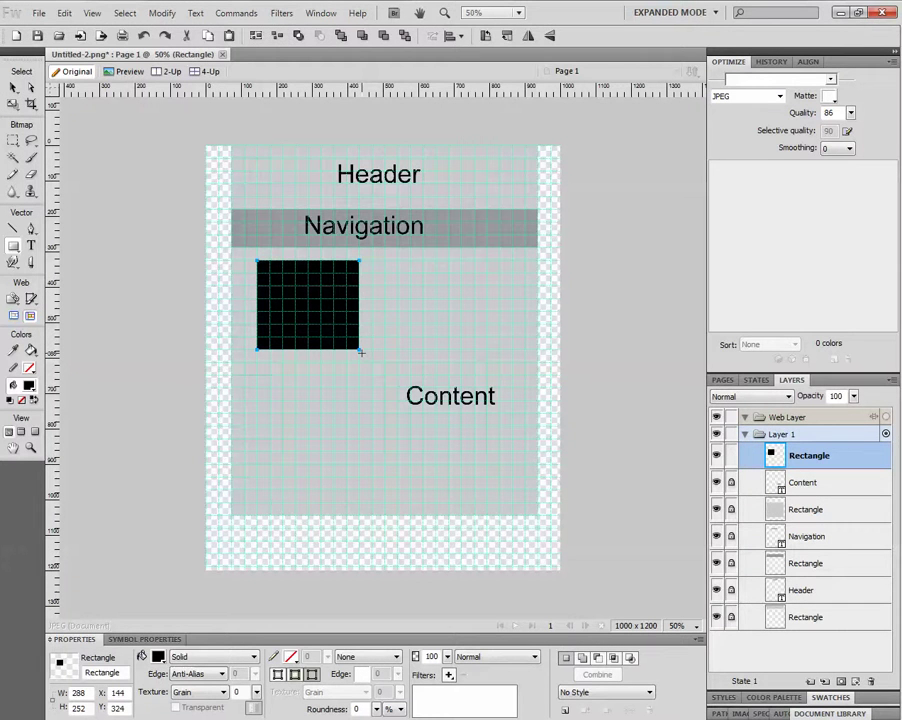
{"action": "left_click", "coordinate": [158, 656]}
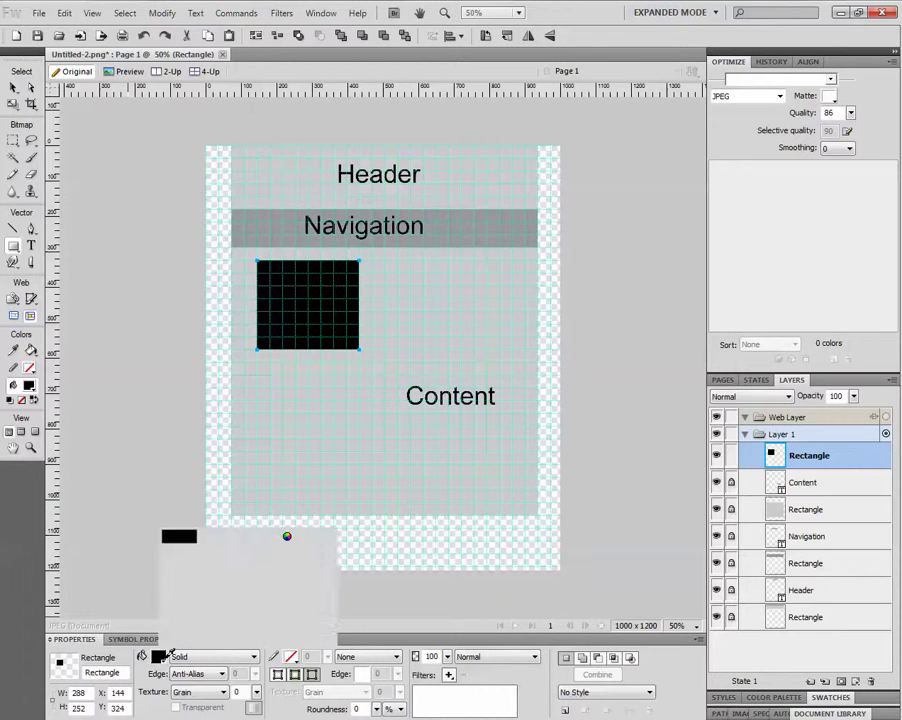
{"action": "left_click", "coordinate": [172, 575]}
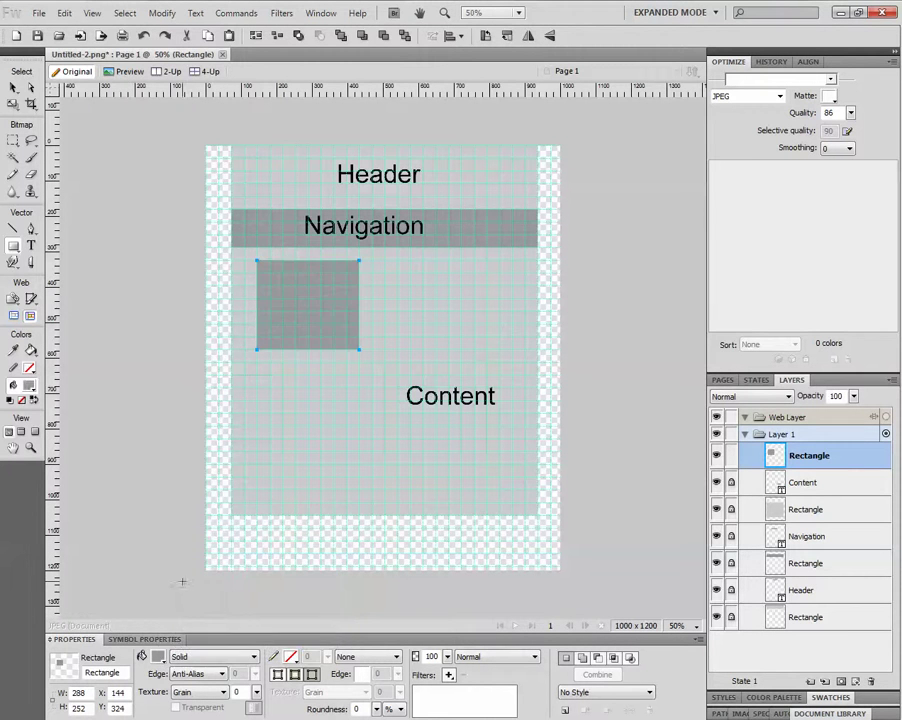
Add a text box about 208 pixels wide reading "Pic" on the small grey rectangle and lock that rectangle
{"action": "left_click", "coordinate": [32, 247]}
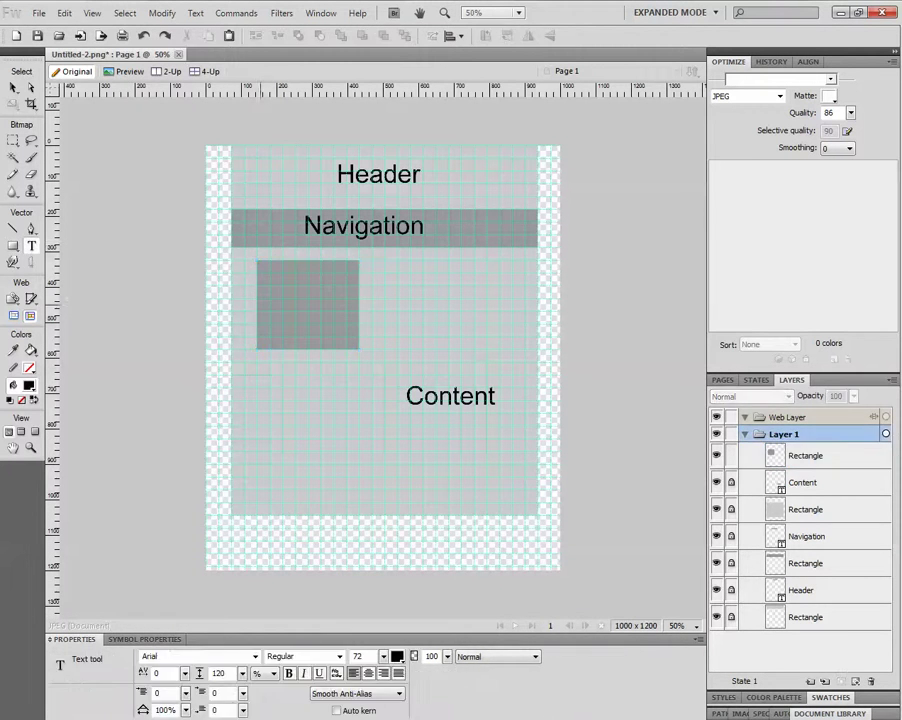
{"action": "left_click_drag", "start_coordinate": [275, 287], "coordinate": [349, 315]}
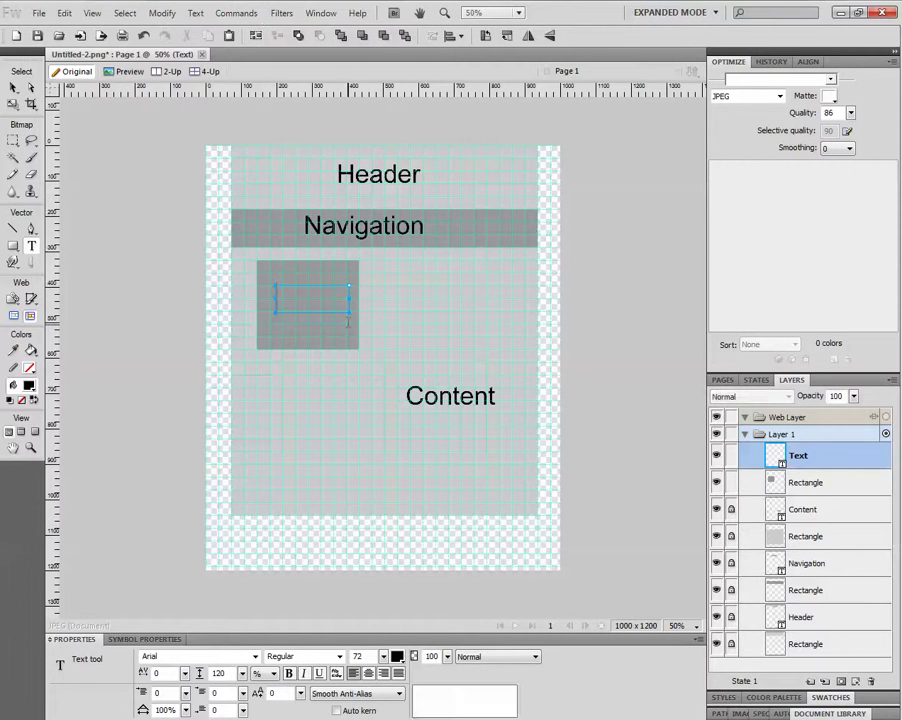
{"action": "type", "text": "Pic"}
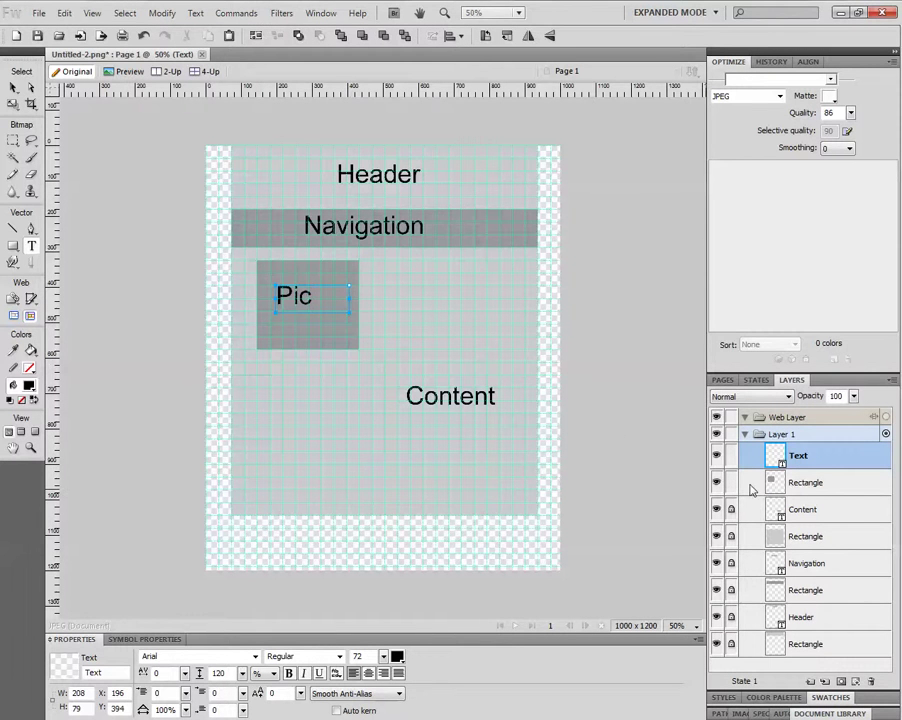
{"action": "key", "text": "Escape"}
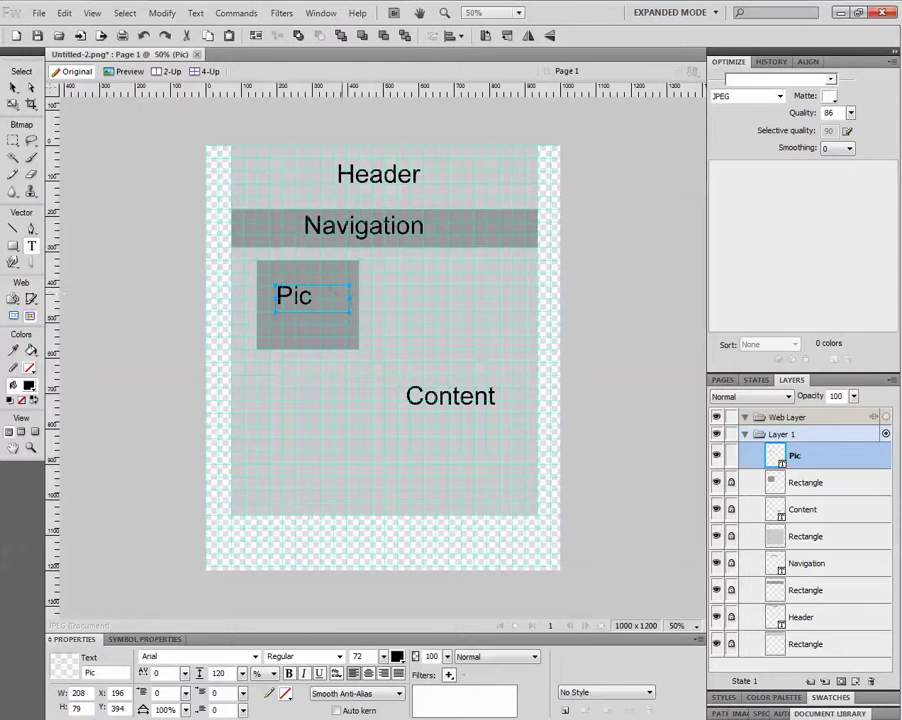
Move the "Pic" text within its grey rectangle to about X 204, Y 411
{"action": "left_click", "coordinate": [13, 87]}
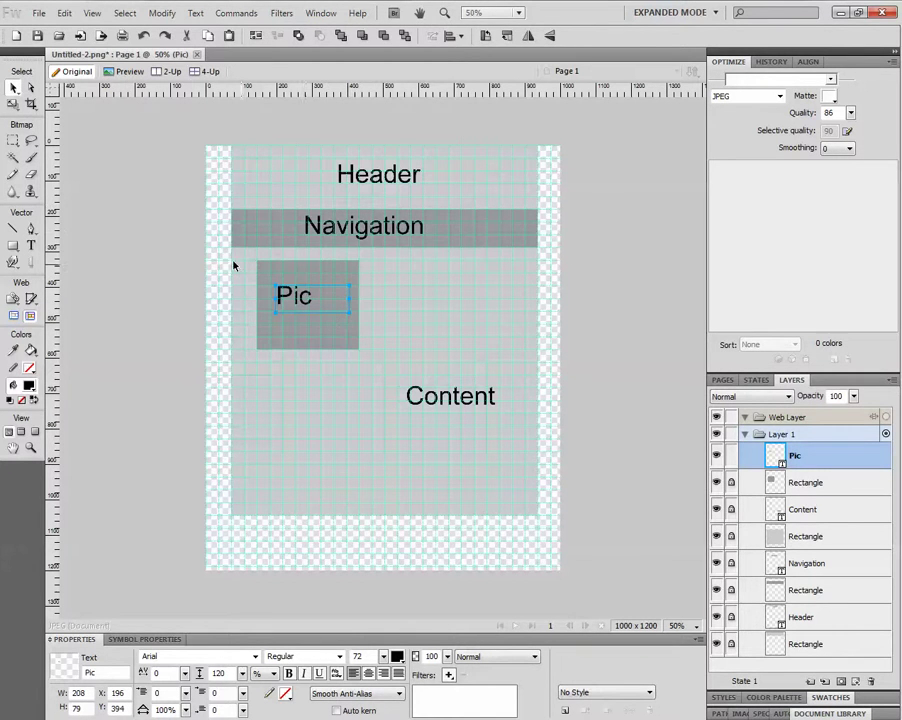
{"action": "left_click_drag", "start_coordinate": [312, 295], "coordinate": [316, 303]}
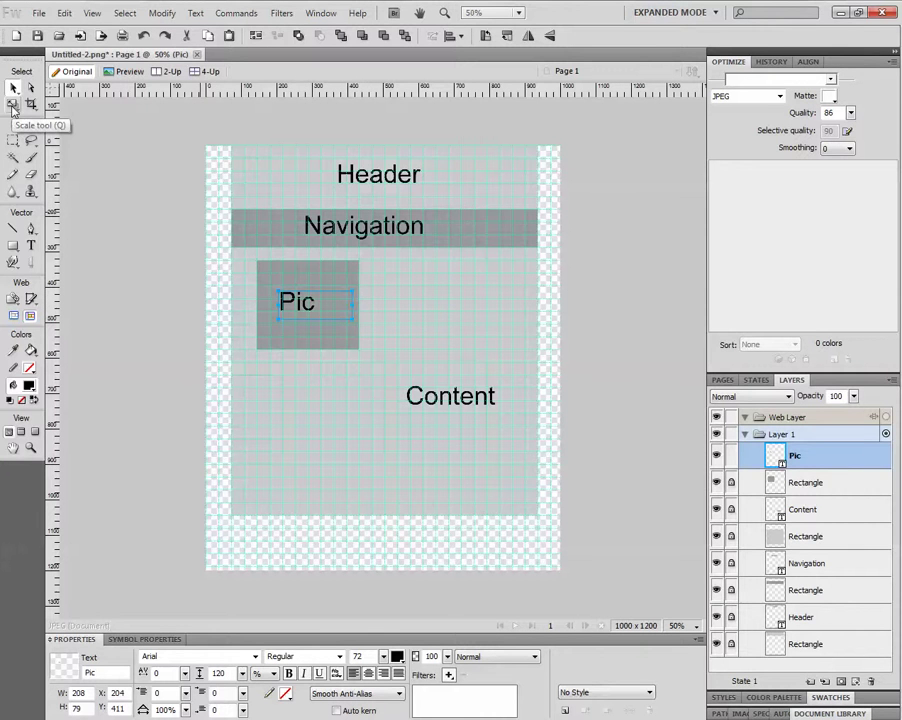
Try rotating the "Pic" text counter-clockwise with the Scale tool and turn it back to horizontal
{"action": "left_click", "coordinate": [12, 106]}
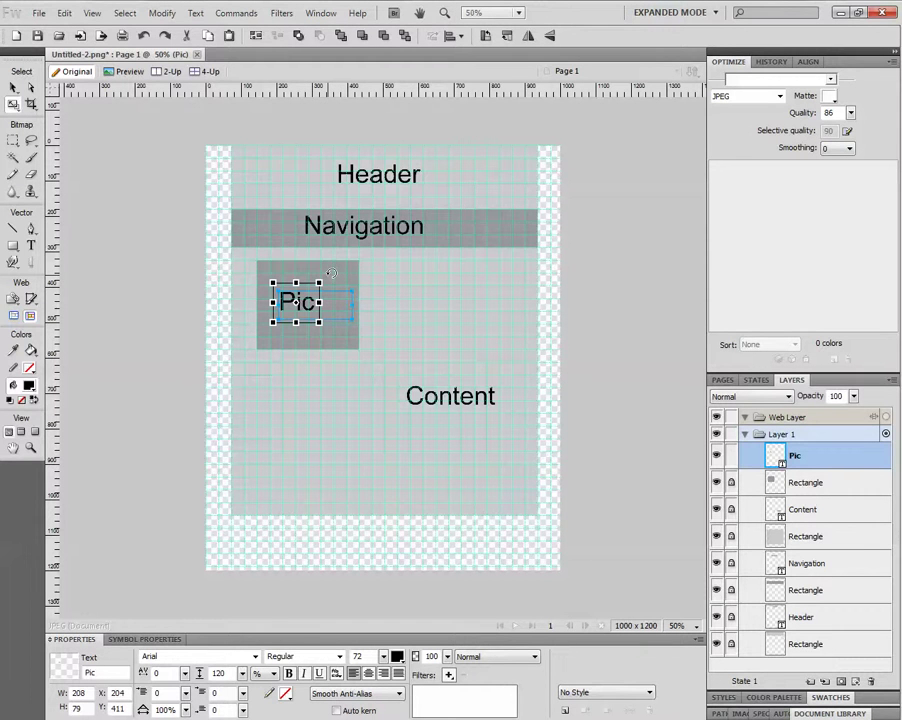
{"action": "left_click_drag", "start_coordinate": [330, 273], "coordinate": [318, 262]}
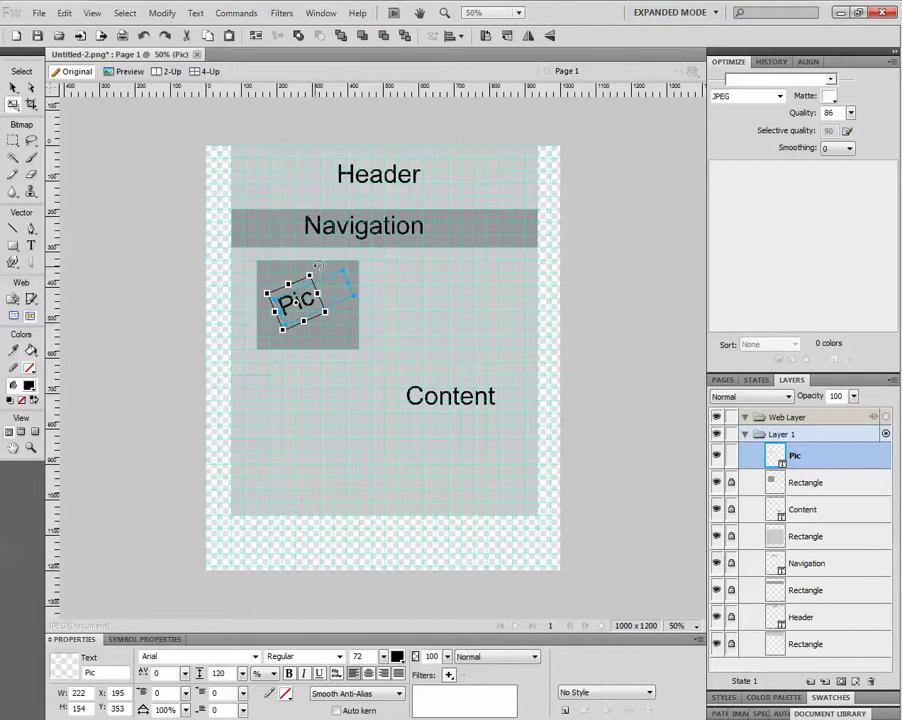
{"action": "left_click_drag", "start_coordinate": [318, 262], "coordinate": [333, 277]}
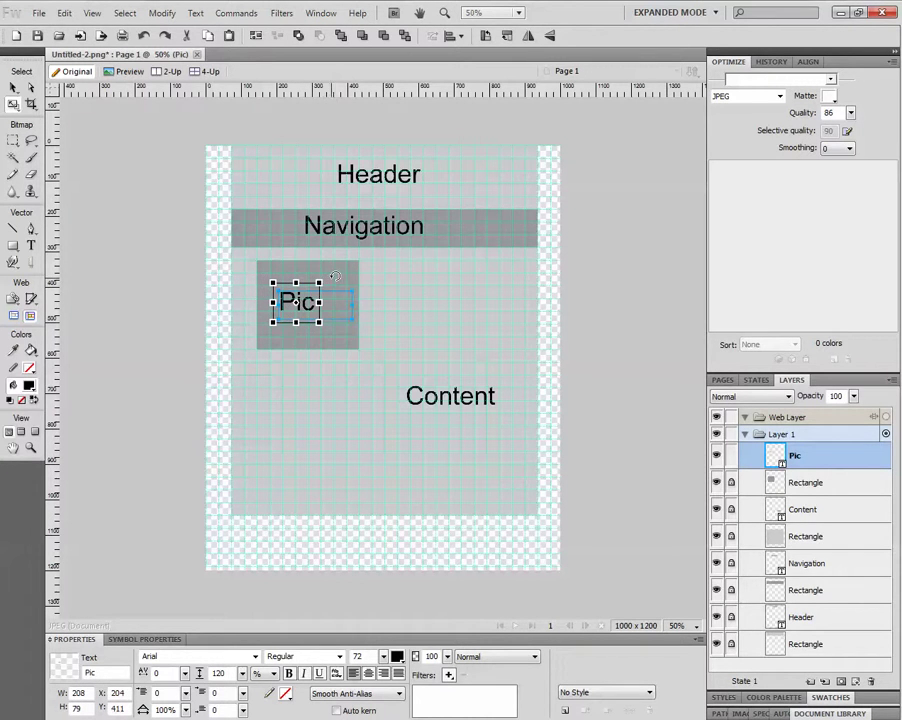
{"action": "key", "text": "v"}
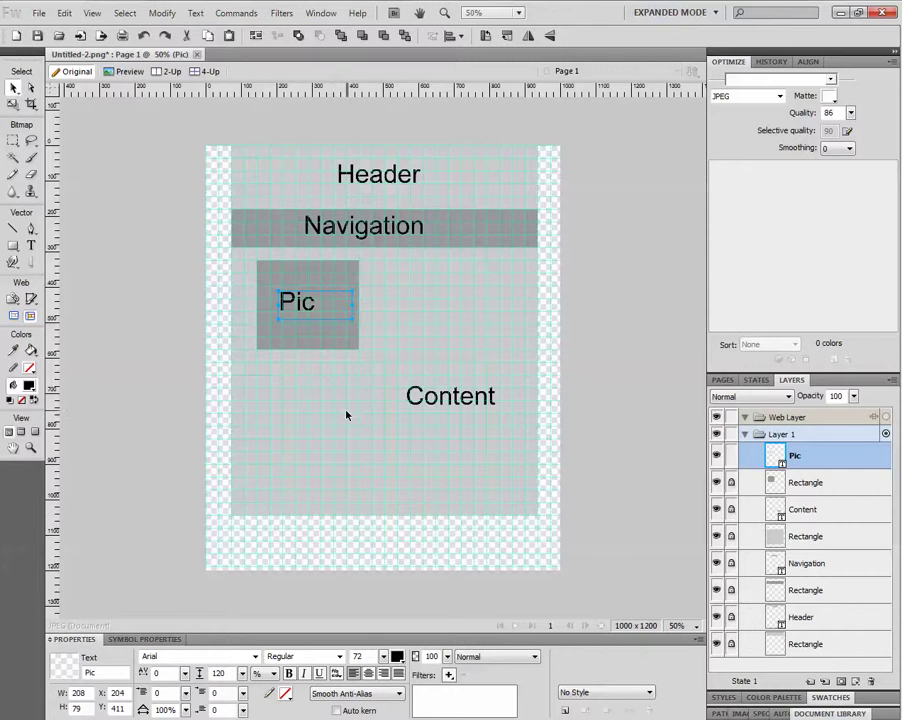
Lock the "Pic" text and draw a 288 by 216 pixel rectangle at X 144, Y 720, filled with grey #999999
{"action": "left_click", "coordinate": [733, 457]}
{"action": "left_click", "coordinate": [12, 248]}
{"action": "left_click_drag", "start_coordinate": [258, 402], "coordinate": [361, 474]}
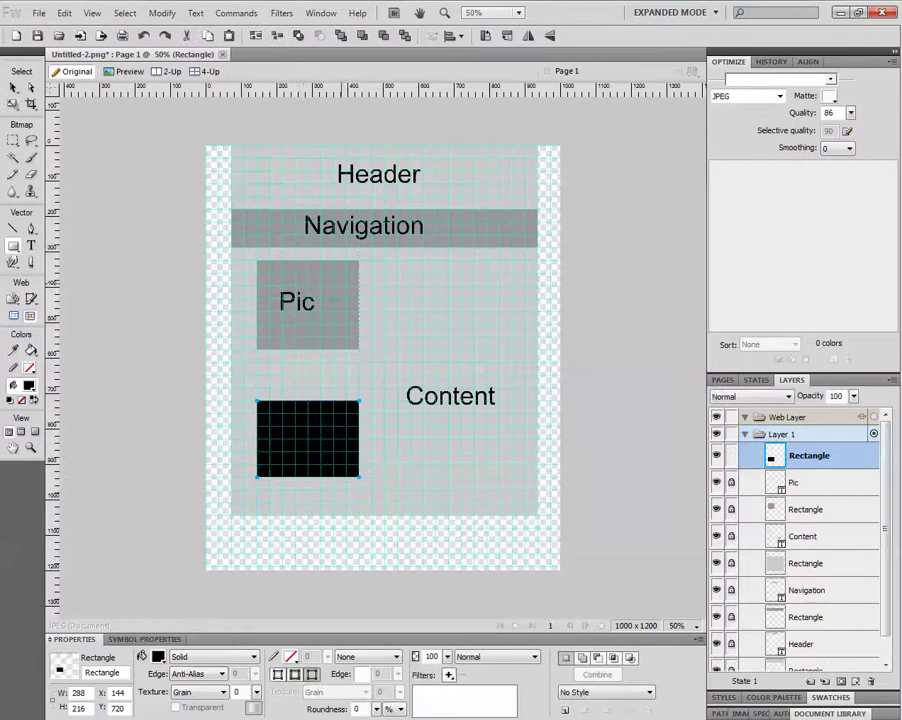
{"action": "left_click", "coordinate": [157, 656]}
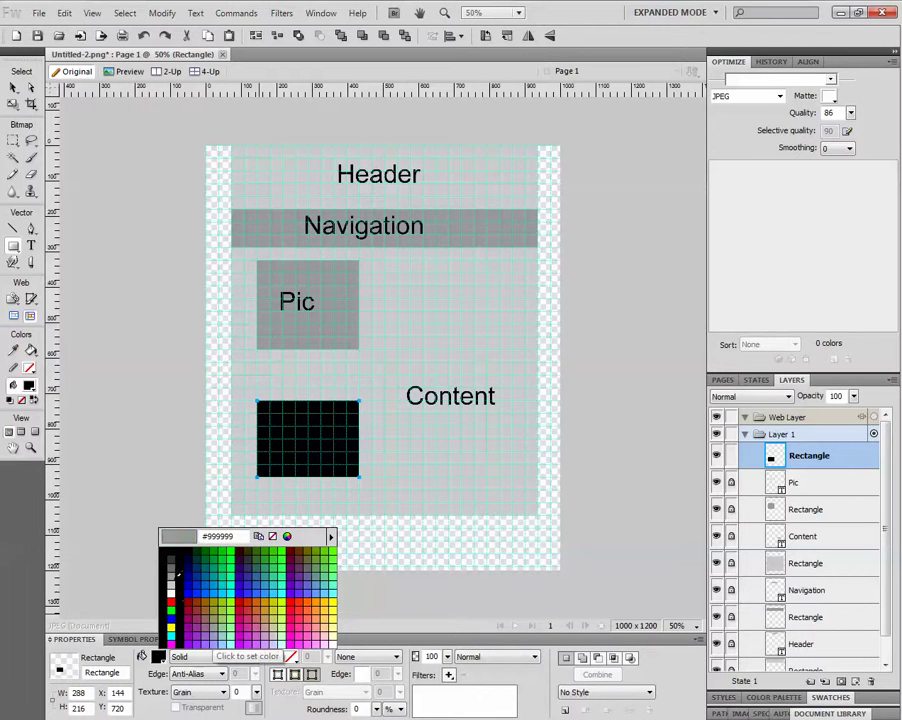
{"action": "left_click", "coordinate": [174, 582]}
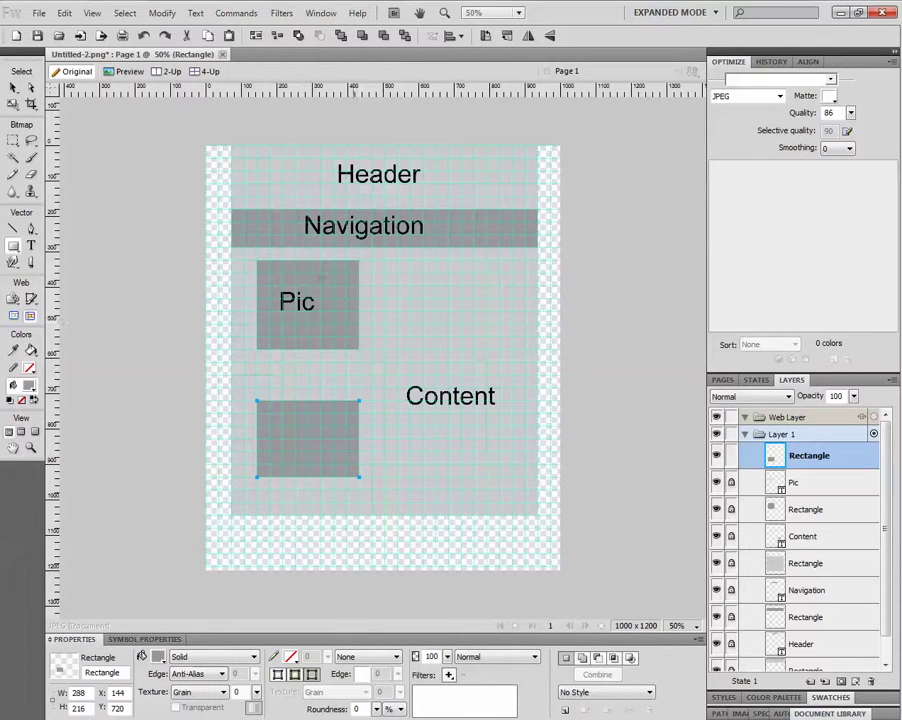
Add a text box about 206 pixels wide reading "List of Favs" on the lower grey rectangle and set its font size to 62
{"action": "left_click", "coordinate": [31, 245]}
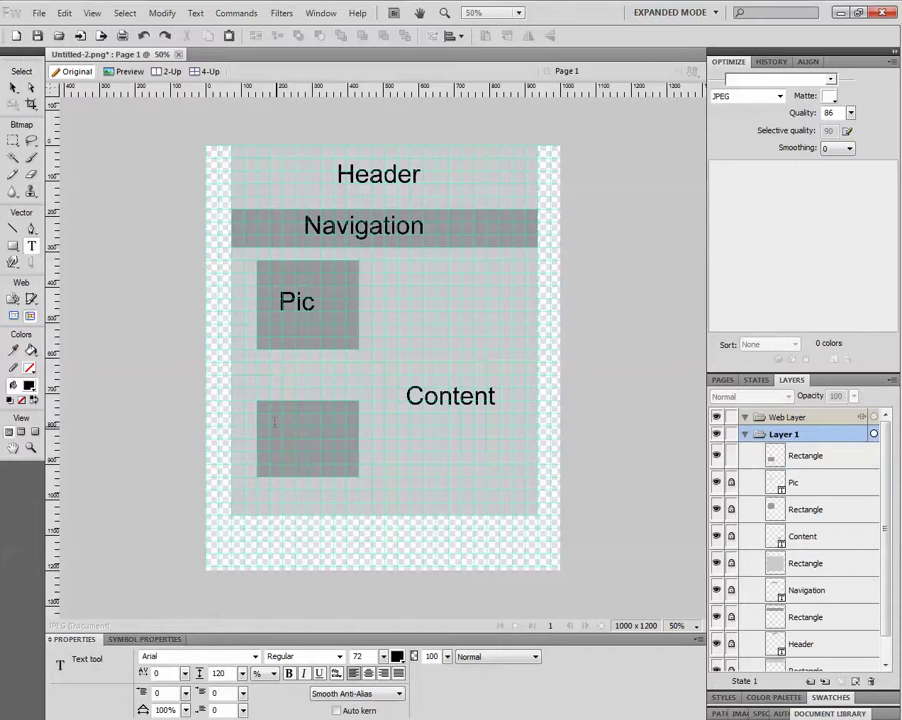
{"action": "left_click_drag", "start_coordinate": [345, 458], "coordinate": [346, 456]}
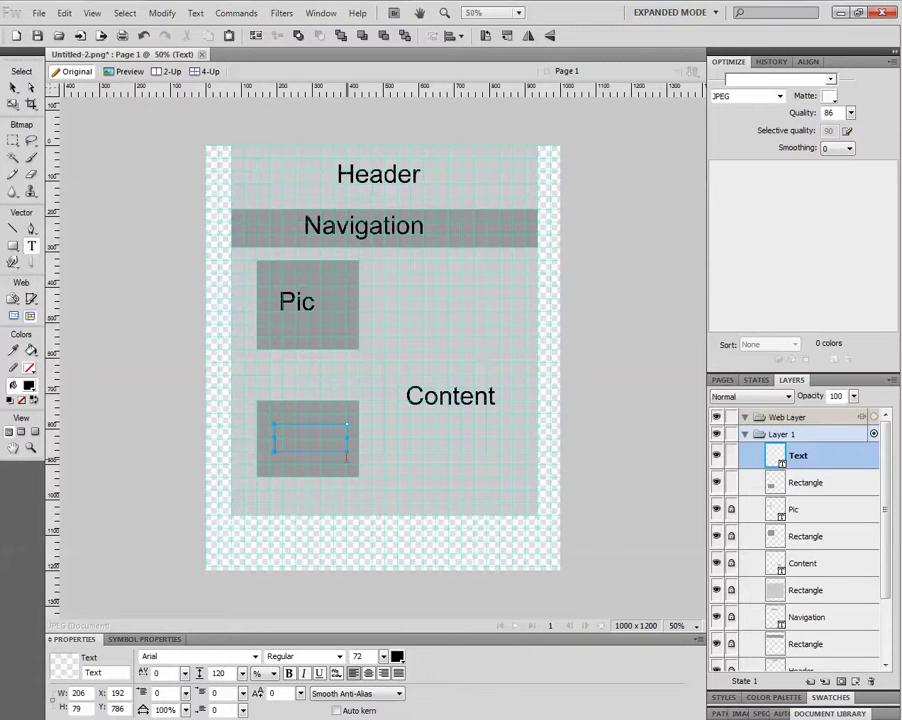
{"action": "type", "text": "List of Favs"}
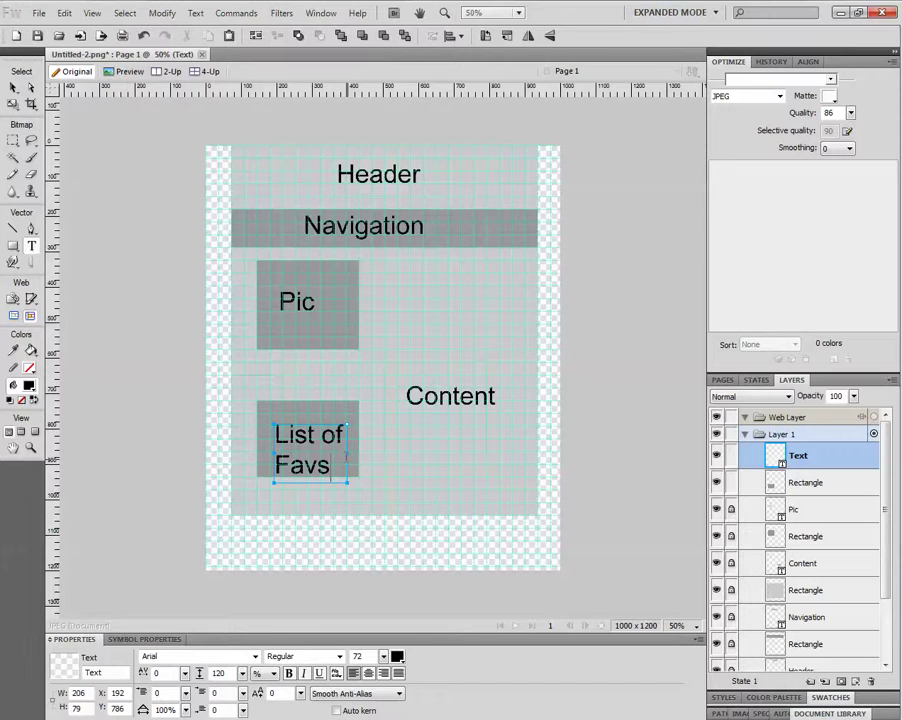
{"action": "left_click_drag", "start_coordinate": [331, 466], "coordinate": [270, 438]}
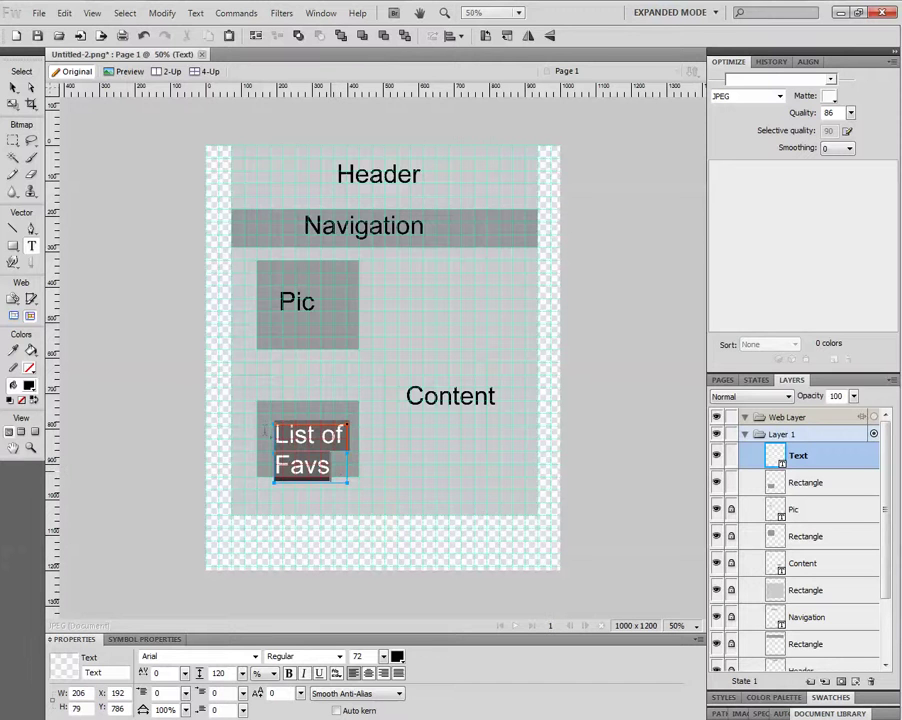
{"action": "left_click", "coordinate": [385, 657]}
{"action": "left_click_drag", "start_coordinate": [383, 660], "coordinate": [386, 667]}
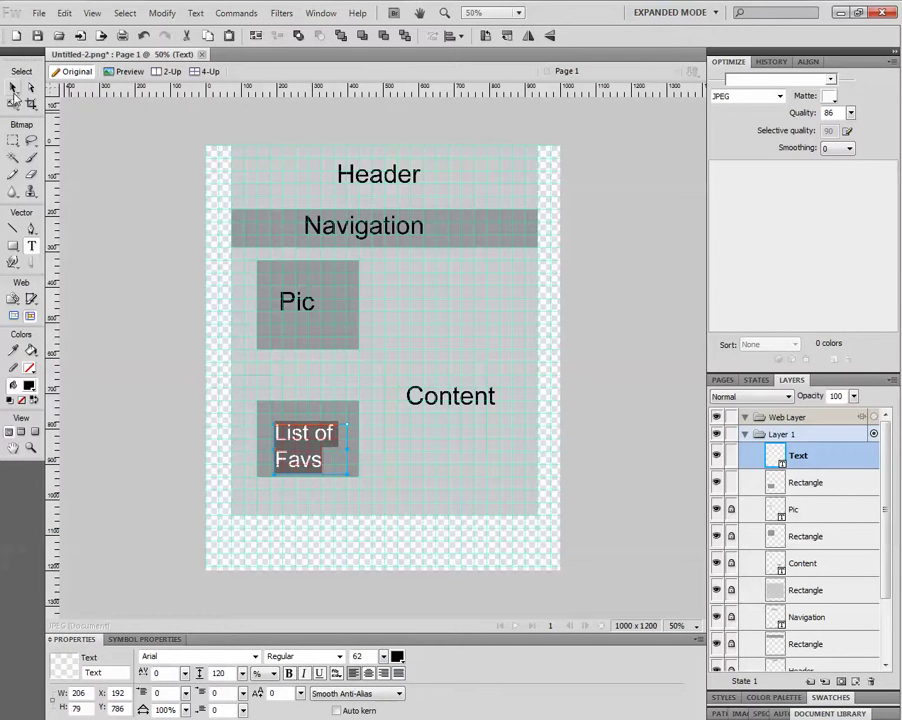
Move the "List of Favs" text slightly up inside its rectangle and lock both the text and the rectangle
{"action": "left_click", "coordinate": [14, 87]}
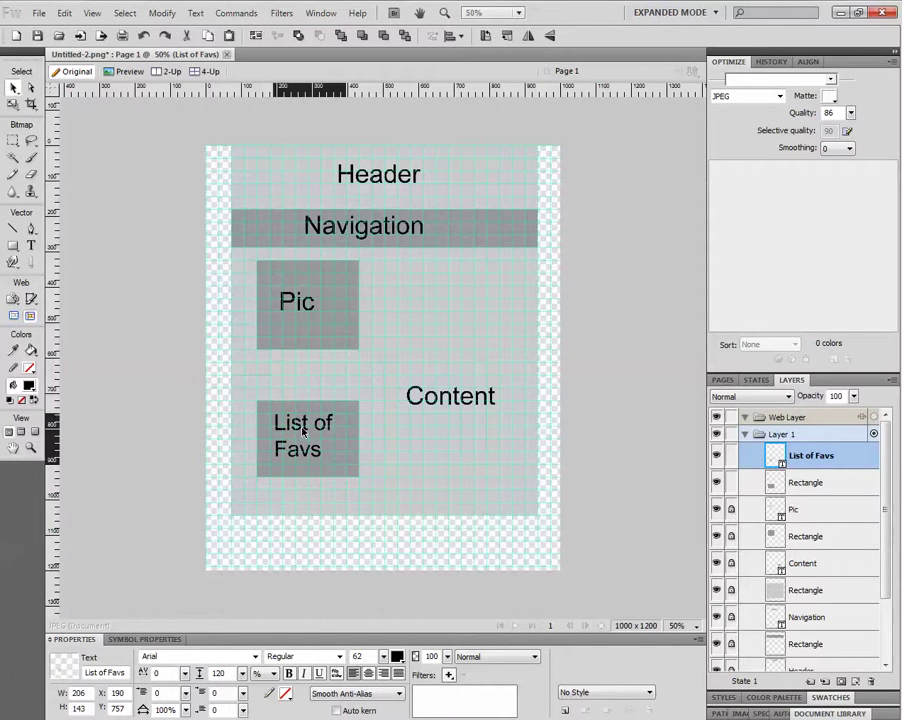
{"action": "left_click", "coordinate": [731, 455]}
{"action": "left_click", "coordinate": [731, 482]}
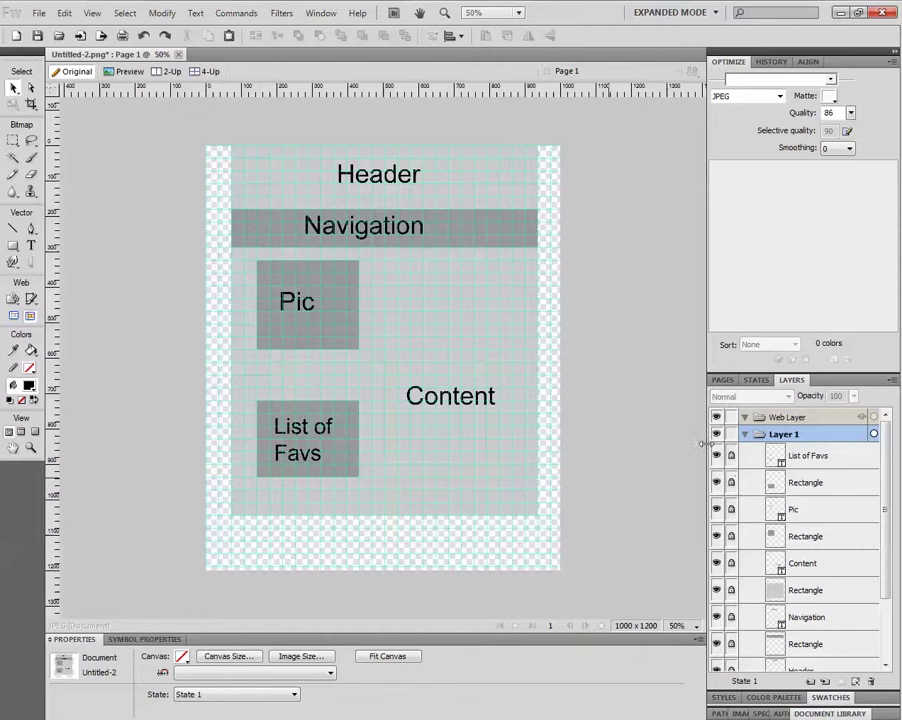
Draw an 864 by 144 pixel footer rectangle at X 72, Y 1044 below the content area and fill it with grey #999999
{"action": "left_click", "coordinate": [13, 245]}
{"action": "left_click_drag", "start_coordinate": [232, 516], "coordinate": [536, 566]}
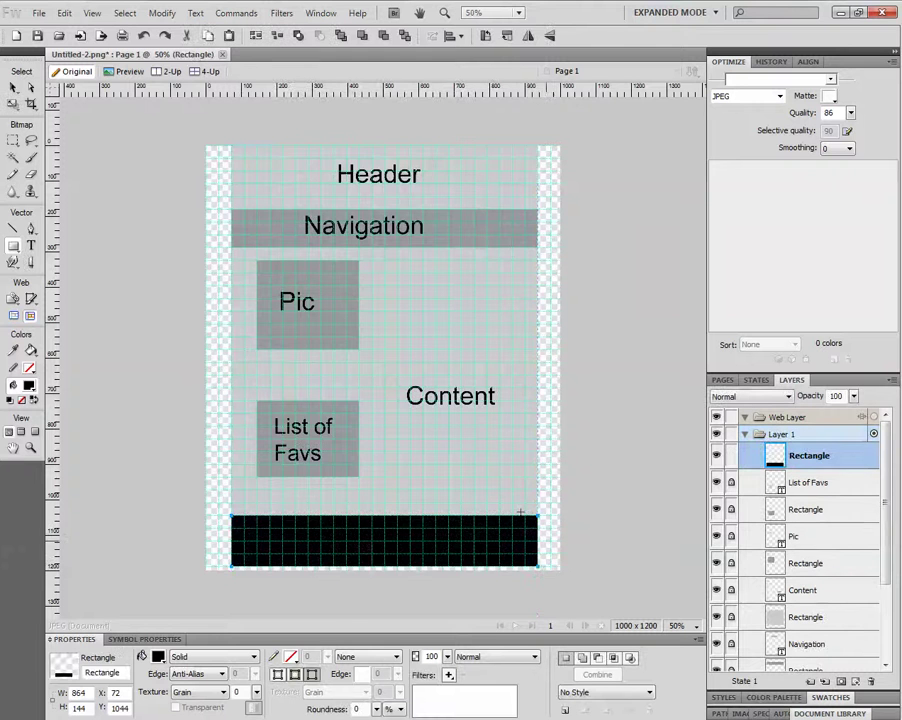
{"action": "left_click", "coordinate": [158, 657]}
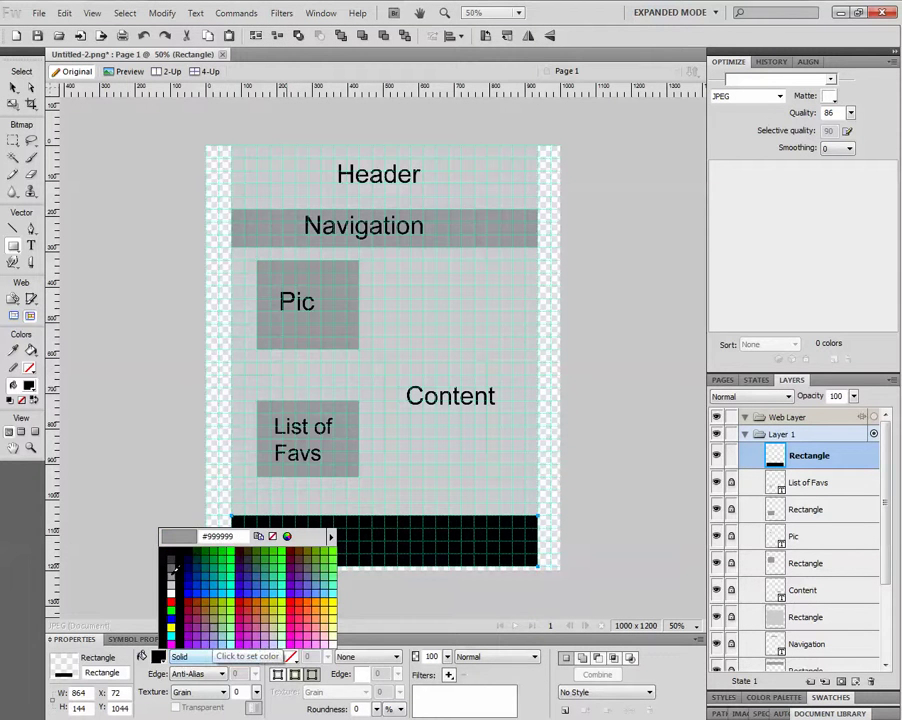
{"action": "left_click", "coordinate": [172, 566]}
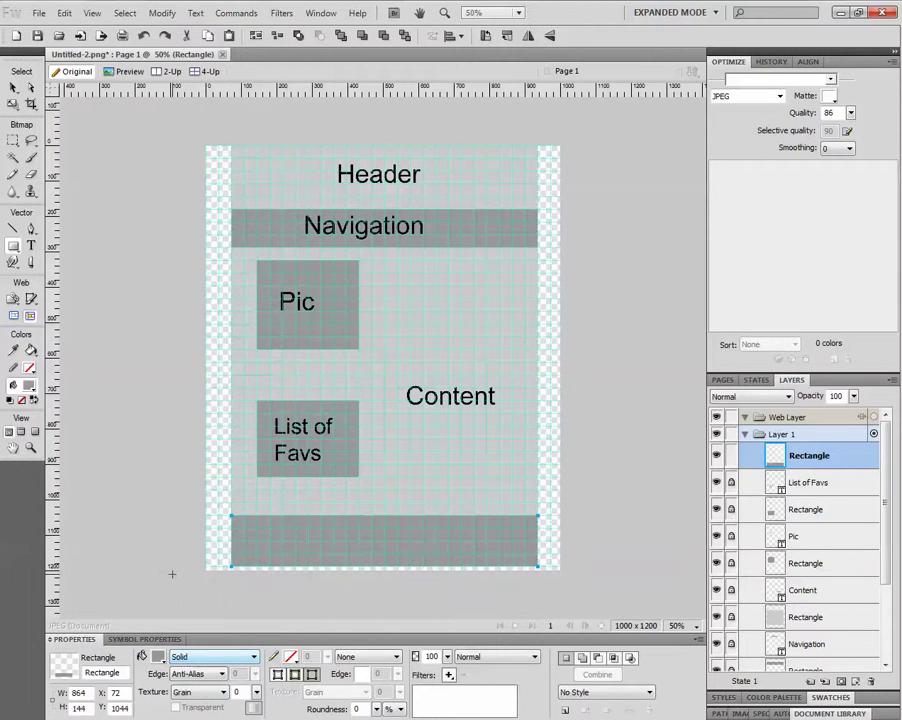
Add a text box about 562 pixels wide reading "Footer" on the footer rectangle
{"action": "left_click", "coordinate": [33, 245]}
{"action": "left_click_drag", "start_coordinate": [468, 545], "coordinate": [497, 549]}
{"action": "type", "text": "Footer"}
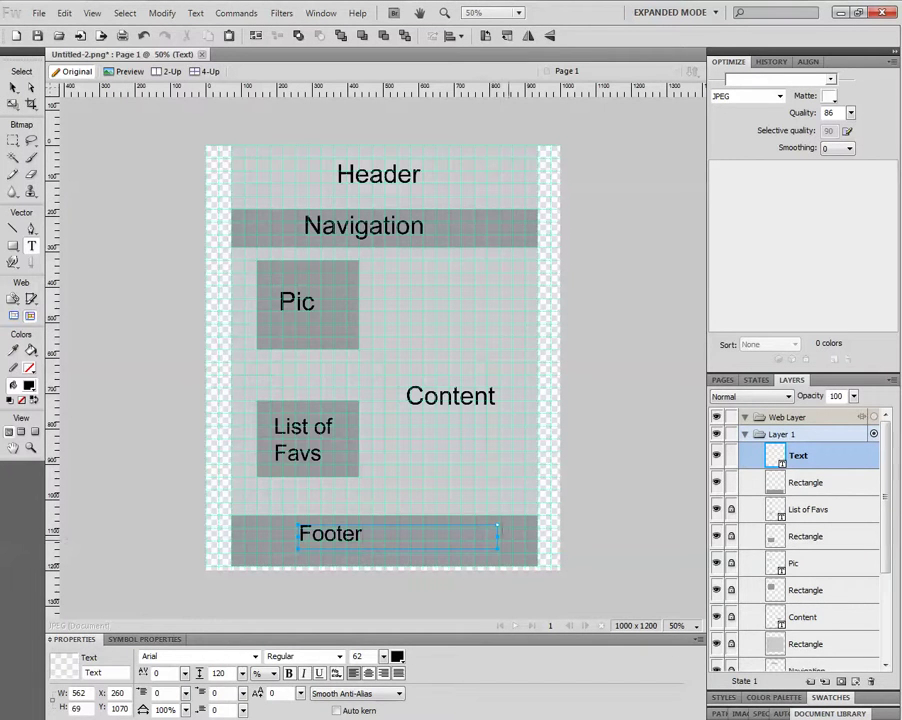
Move the "Footer" text to the middle of the footer rectangle and lock the text
{"action": "left_click", "coordinate": [13, 87]}
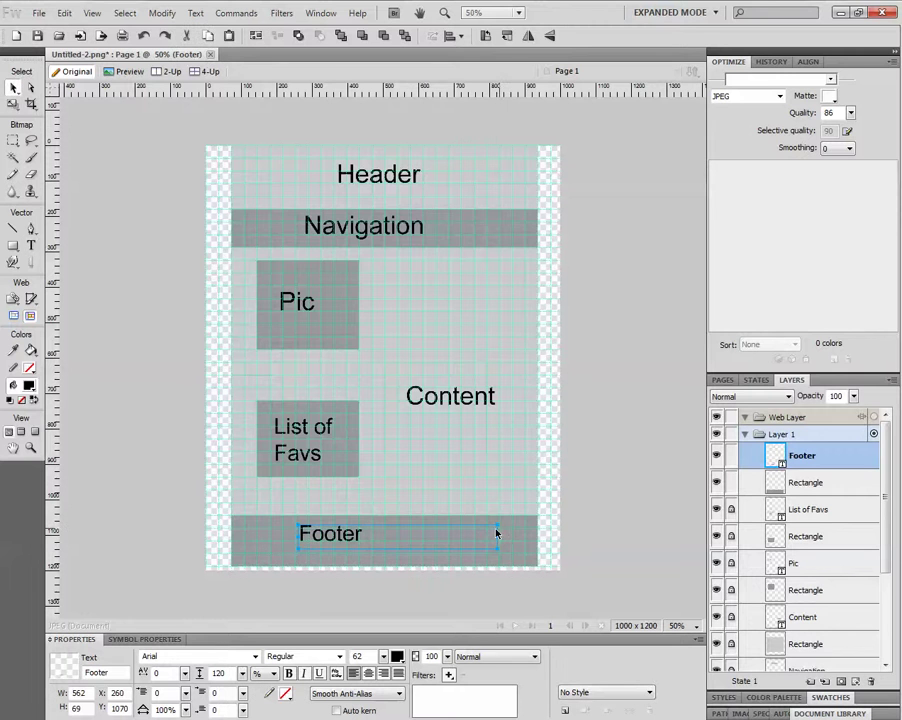
{"action": "left_click_drag", "start_coordinate": [346, 535], "coordinate": [401, 545]}
{"action": "left_click_drag", "start_coordinate": [731, 456], "coordinate": [731, 482]}
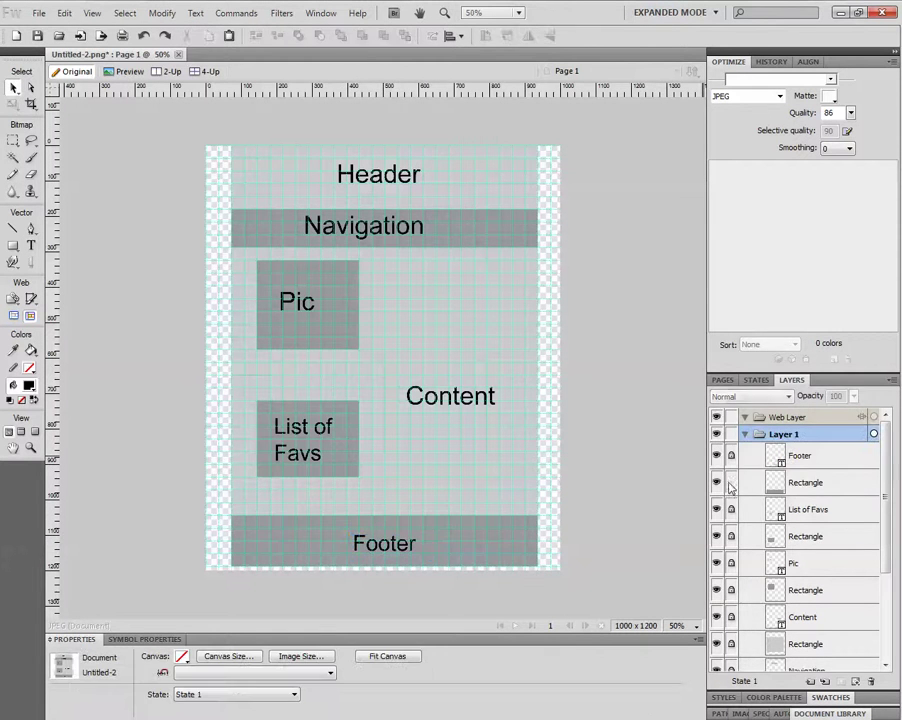